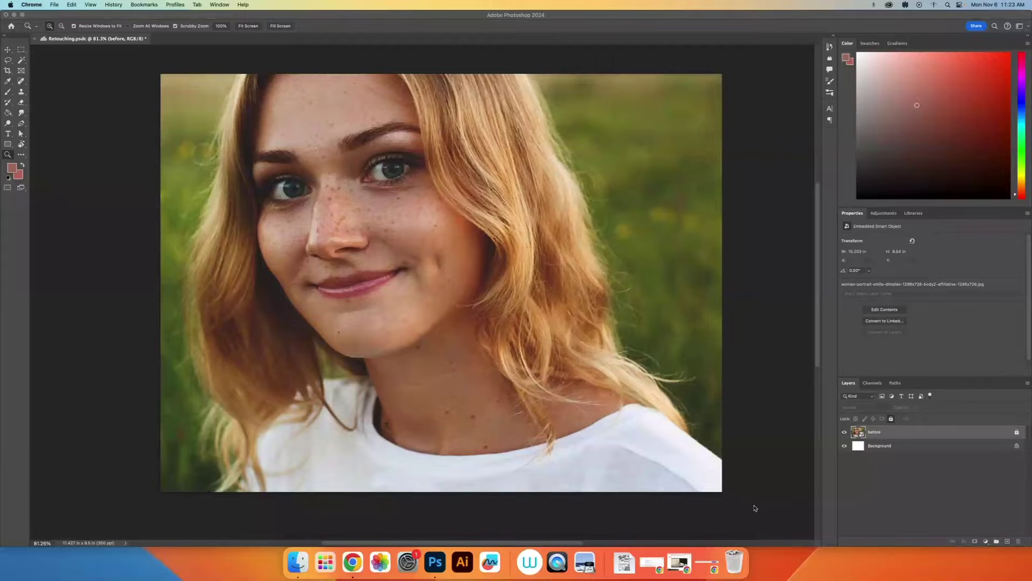
# Lasso a rough freehand selection around the woman's hair and shoulders, closed along the image bottom, and open it in Select and Mask.
pyautogui.click(754, 507)
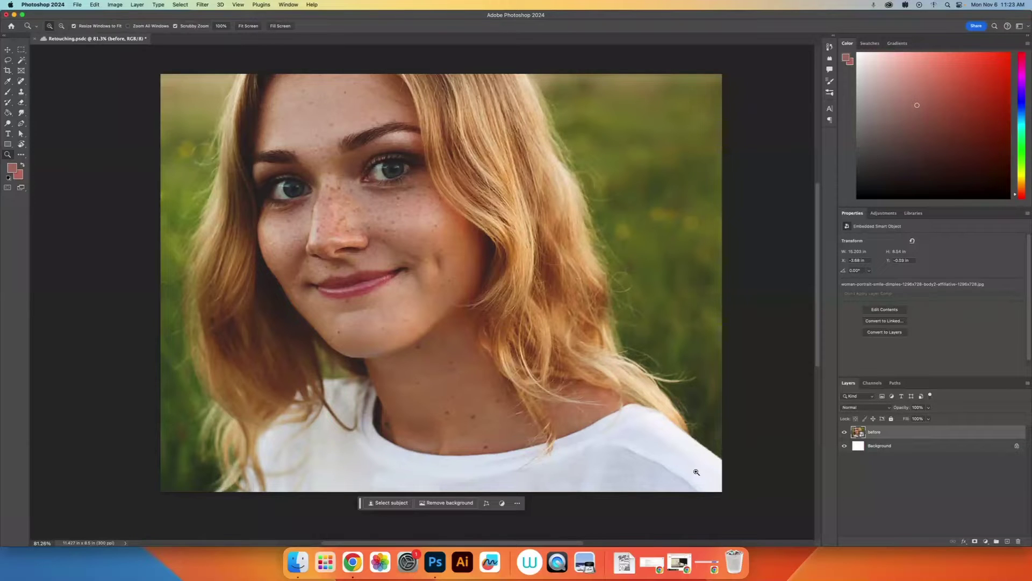
pyautogui.click(10, 60)
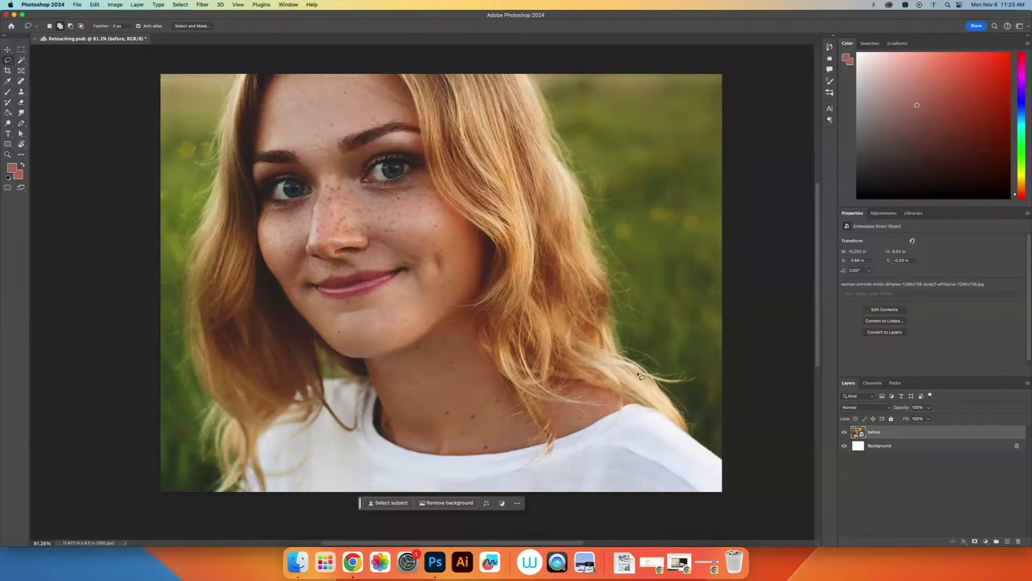
pyautogui.moveTo(719, 455)
pyautogui.mouseDown()
pyautogui.moveTo(607, 338)
pyautogui.moveTo(558, 169)
pyautogui.moveTo(545, 164)
pyautogui.moveTo(537, 112)
pyautogui.moveTo(503, 52)
pyautogui.moveTo(475, 26)
pyautogui.moveTo(352, 66)
pyautogui.mouseUp()
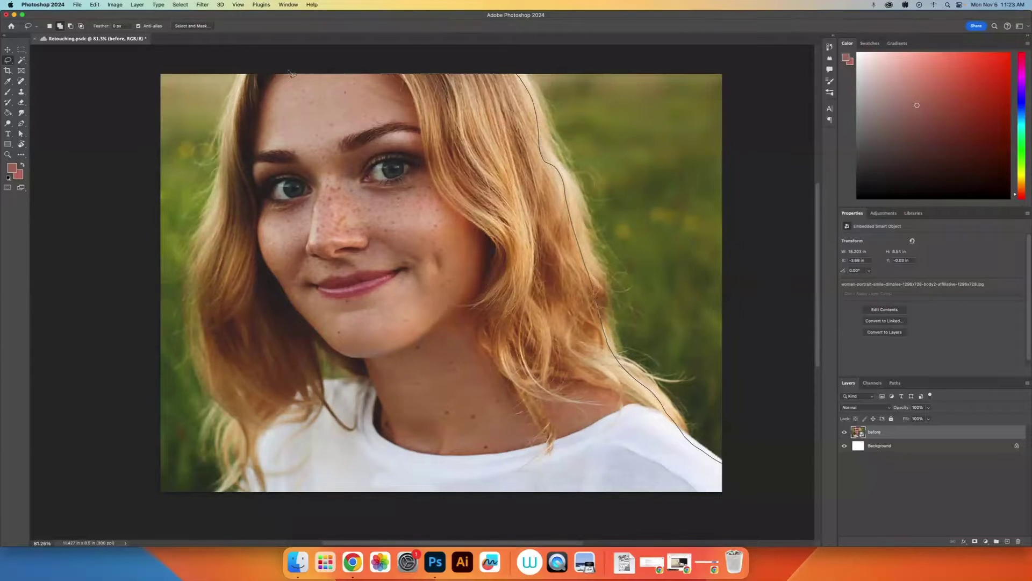
pyautogui.moveTo(265, 70)
pyautogui.mouseDown()
pyautogui.moveTo(237, 81)
pyautogui.moveTo(221, 154)
pyautogui.mouseUp()
pyautogui.moveTo(214, 197); pyautogui.dragTo(198, 247)
pyautogui.moveTo(242, 480); pyautogui.dragTo(246, 506)
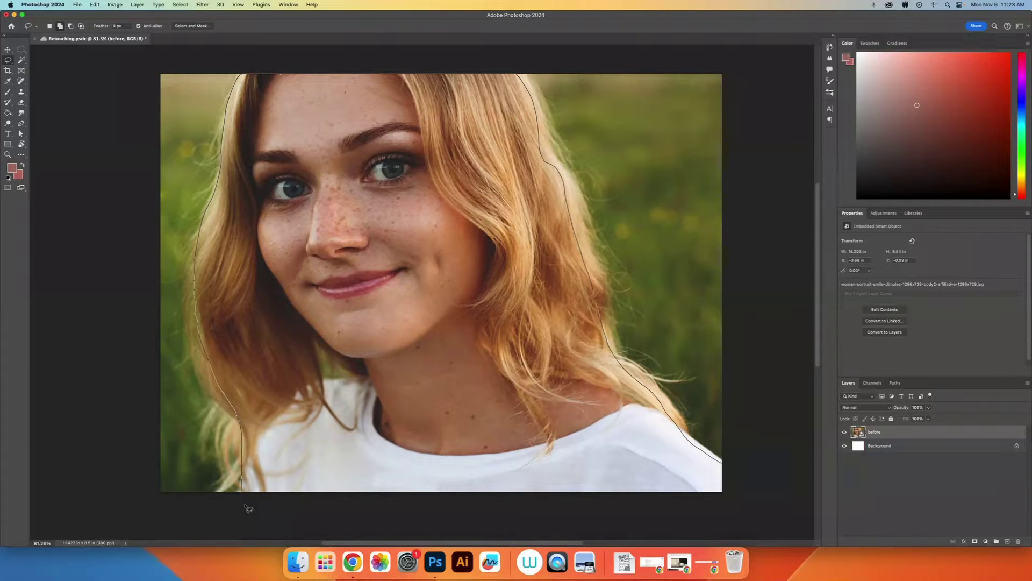
pyautogui.moveTo(780, 511); pyautogui.dragTo(780, 512)
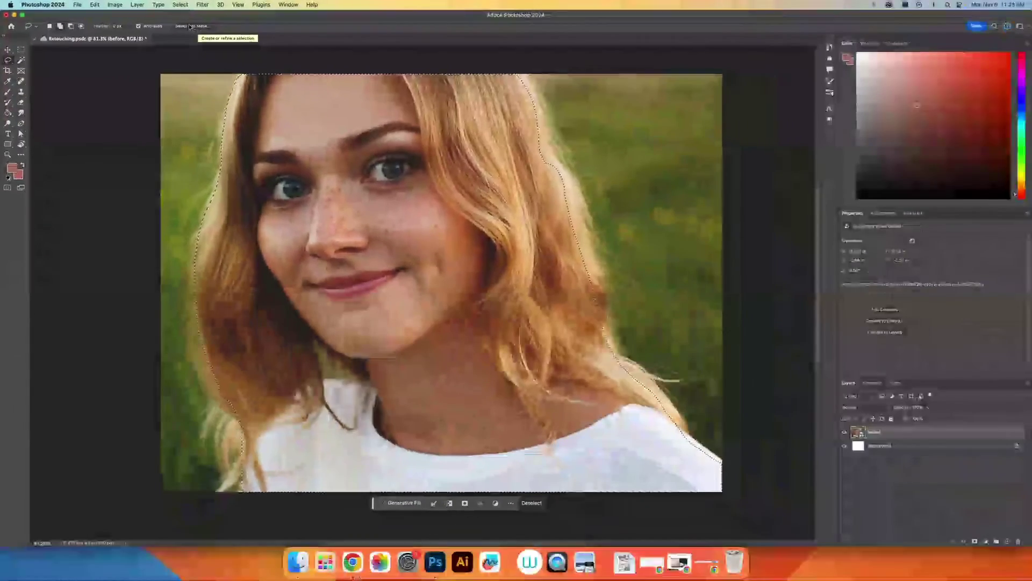
pyautogui.click(207, 29)
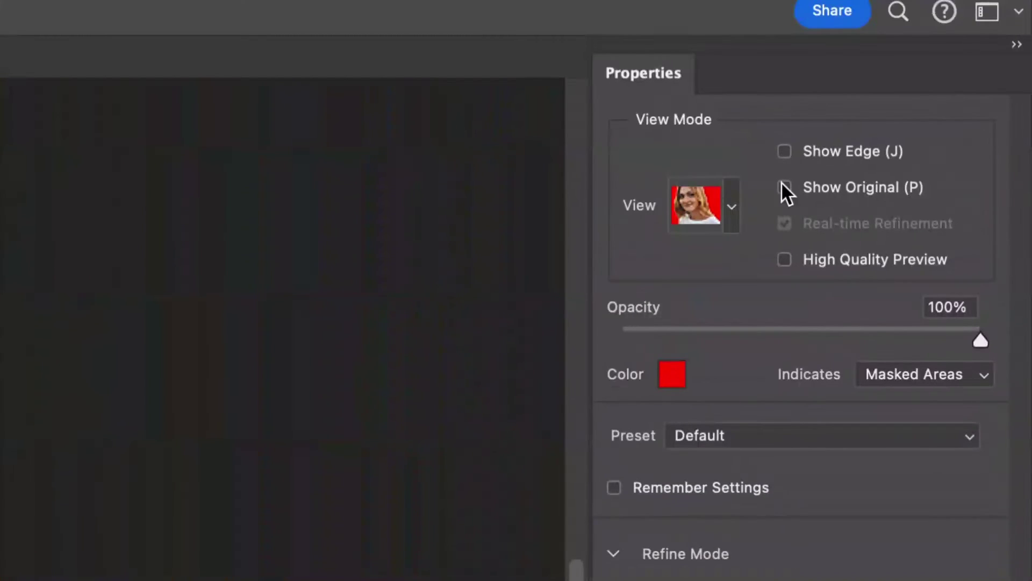
# Preview the selection in Onion Skin view, trying the transparency at 100% and again at a mid-range setting.
pyautogui.click(731, 207)
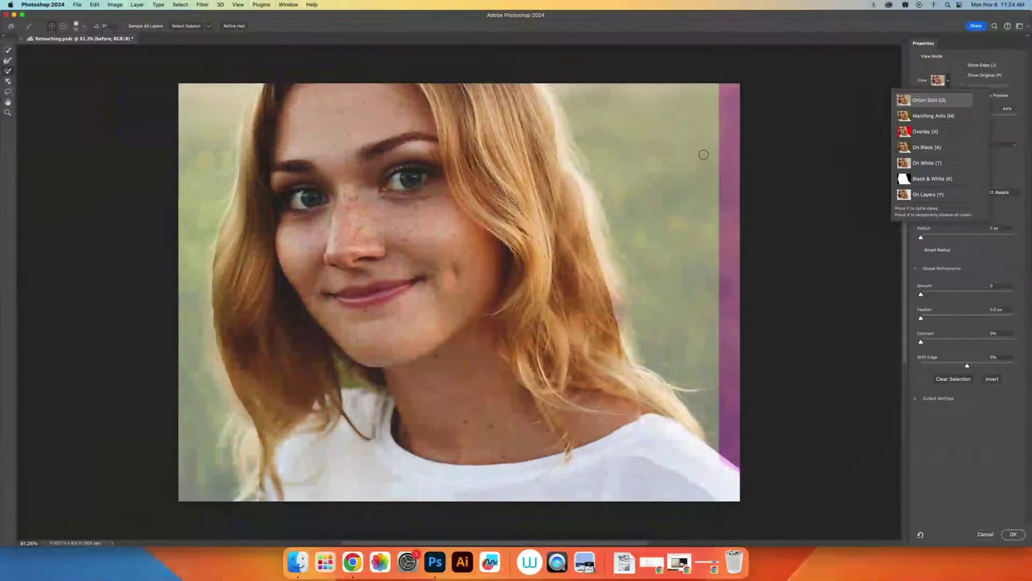
pyautogui.click(651, 186)
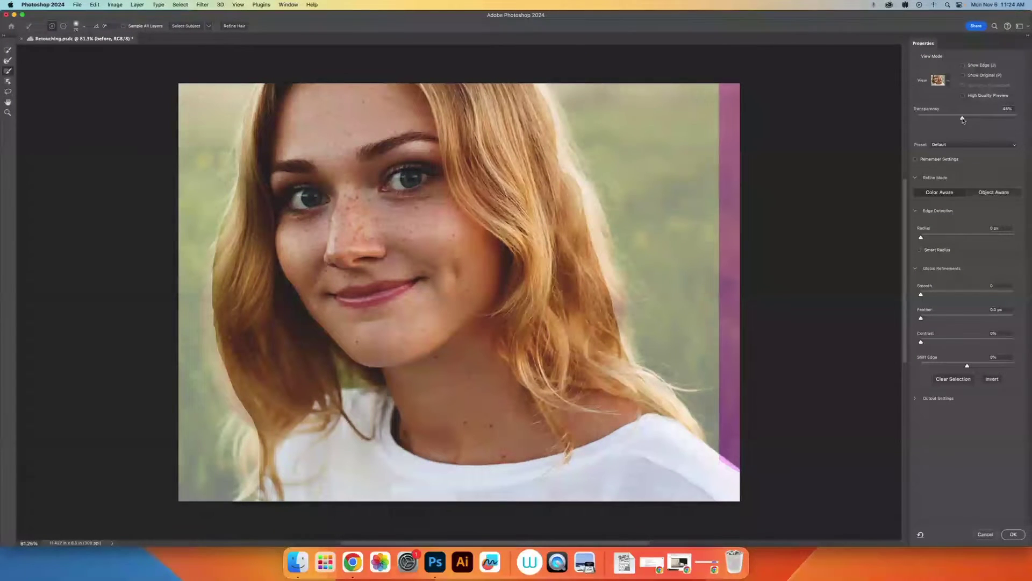
pyautogui.moveTo(962, 120); pyautogui.dragTo(1025, 119)
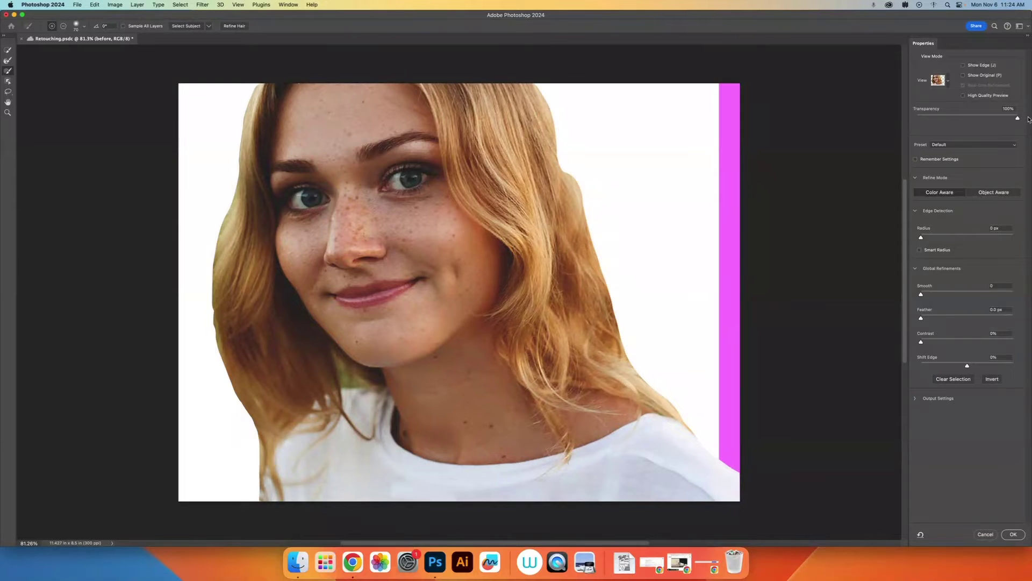
pyautogui.moveTo(1029, 120); pyautogui.dragTo(971, 118)
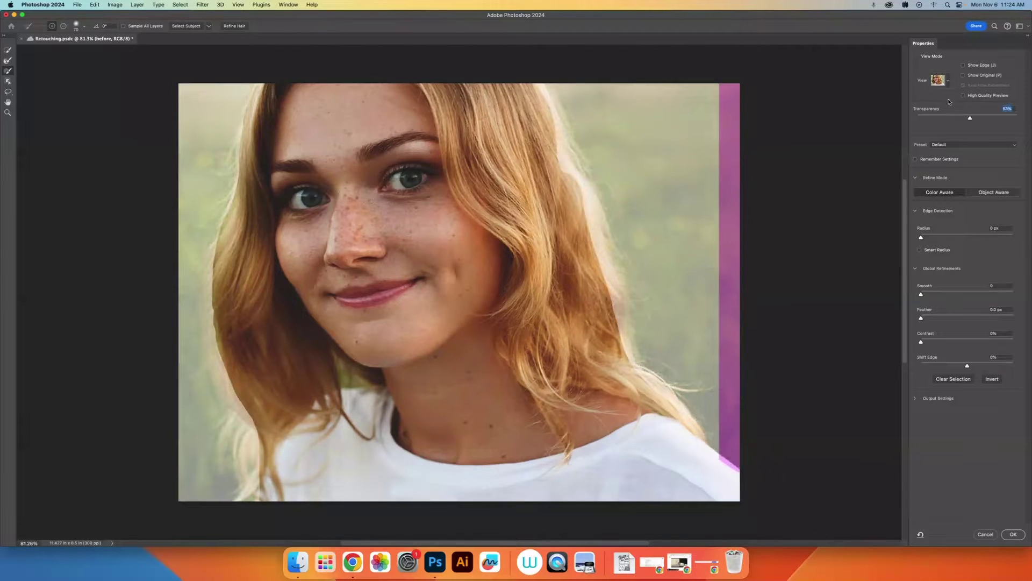
# Switch the selection preview to Overlay view and lower the overlay opacity to roughly half.
pyautogui.click(947, 81)
pyautogui.click(923, 178)
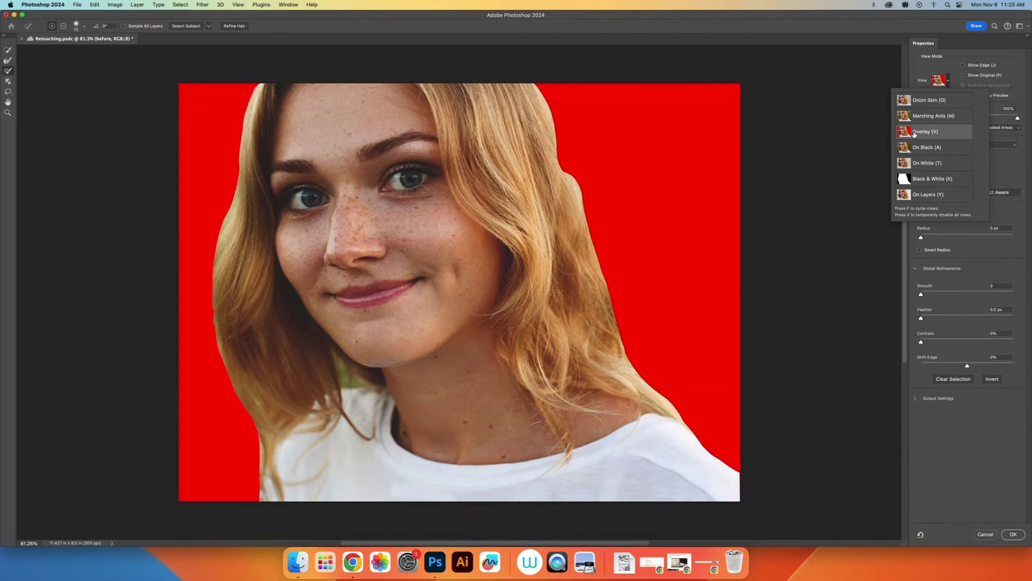
pyautogui.click(1021, 113)
pyautogui.moveTo(1017, 118); pyautogui.dragTo(974, 127)
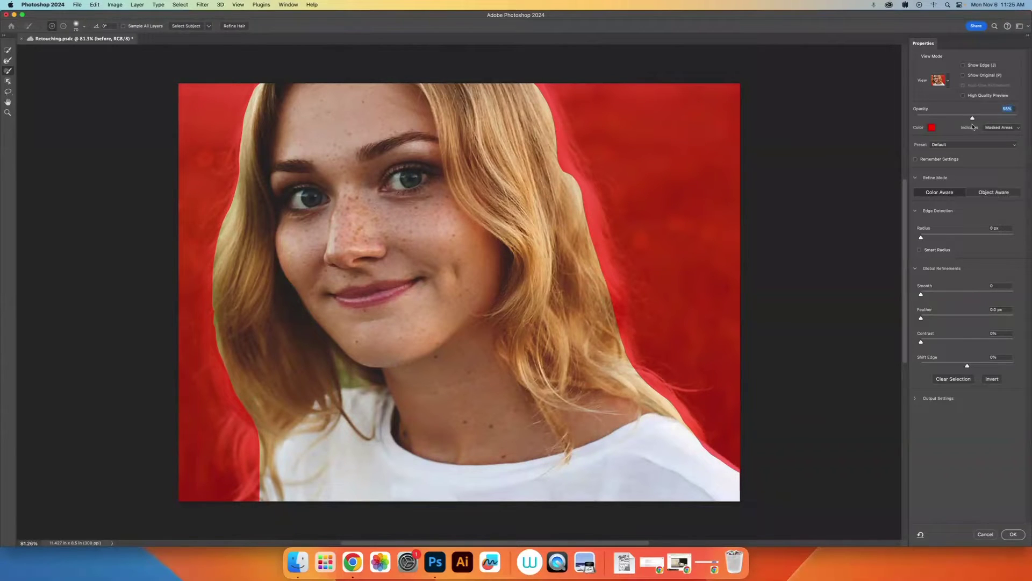
# Change the overlay color to purple and fine-tune its opacity to about 46%.
pyautogui.click(933, 128)
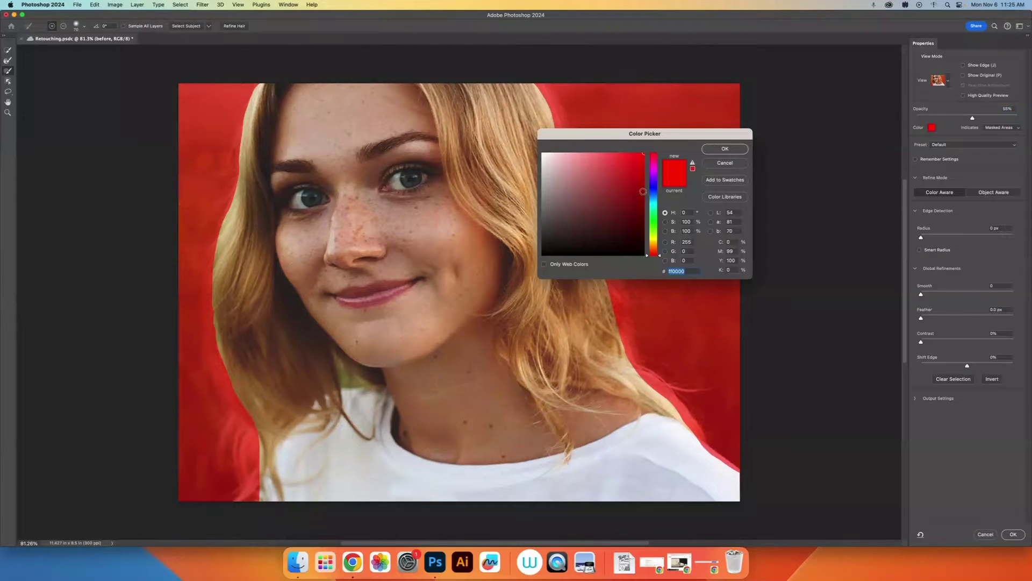
pyautogui.moveTo(655, 179); pyautogui.dragTo(655, 174)
pyautogui.press('Return')
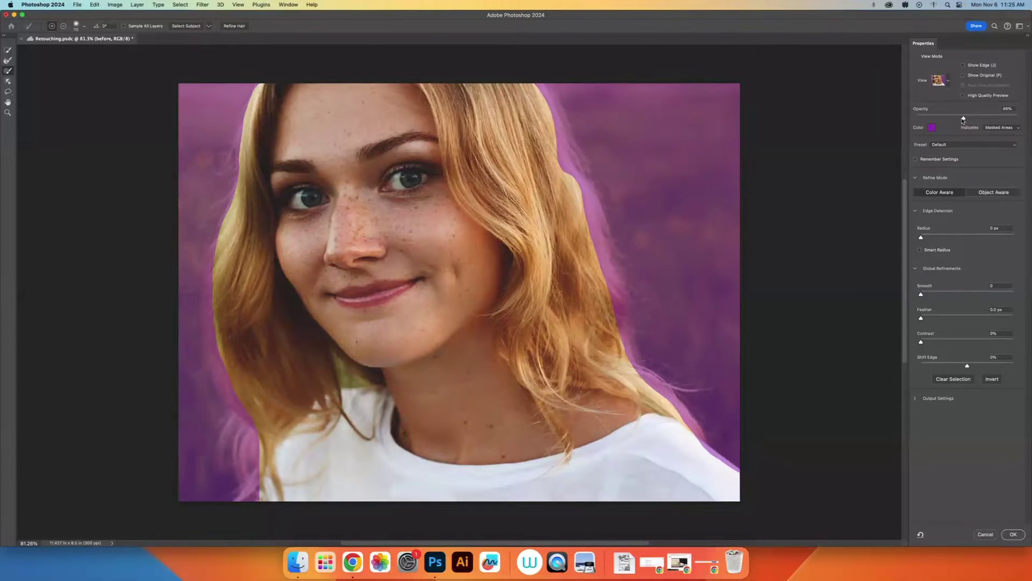
pyautogui.moveTo(957, 118); pyautogui.dragTo(969, 118)
# Add two freehand areas at the outer hair edge beside the woman's eye to the selection with the Lasso tool.
pyautogui.press('z')
pyautogui.moveTo(559, 146)
pyautogui.mouseDown()
pyautogui.moveTo(597, 148)
pyautogui.moveTo(571, 164)
pyautogui.mouseUp()
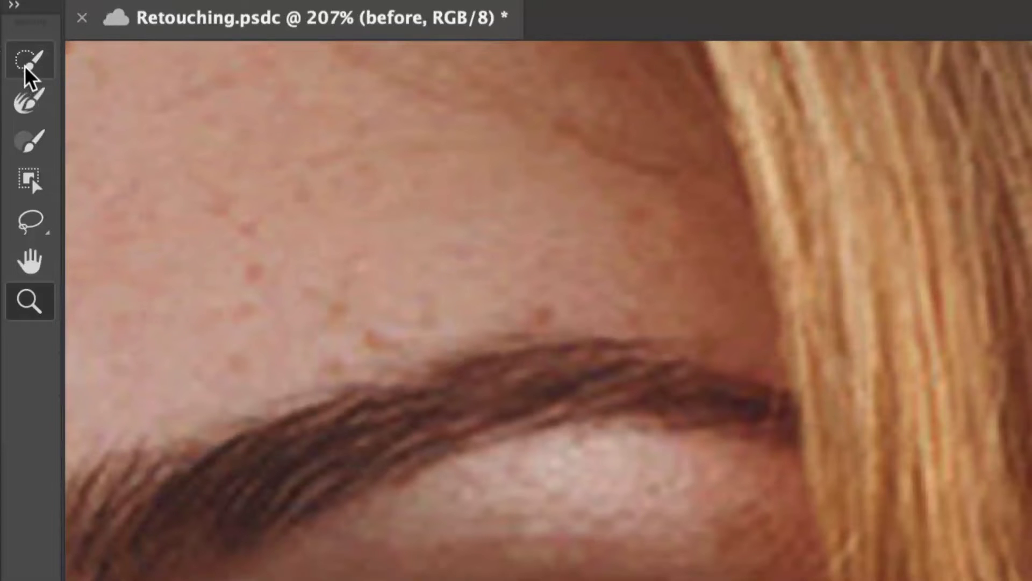
pyautogui.moveTo(28, 66)
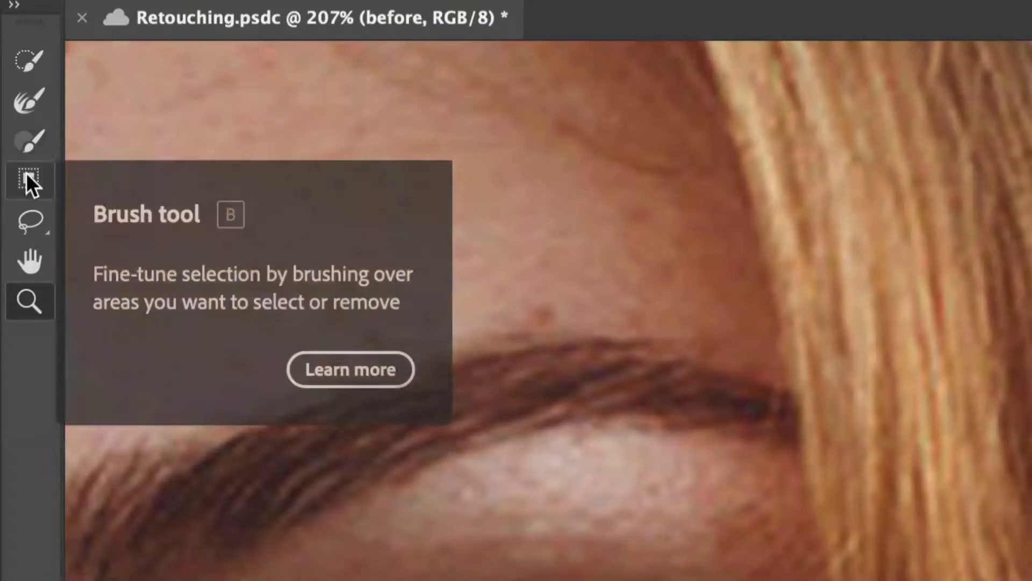
pyautogui.moveTo(30, 183)
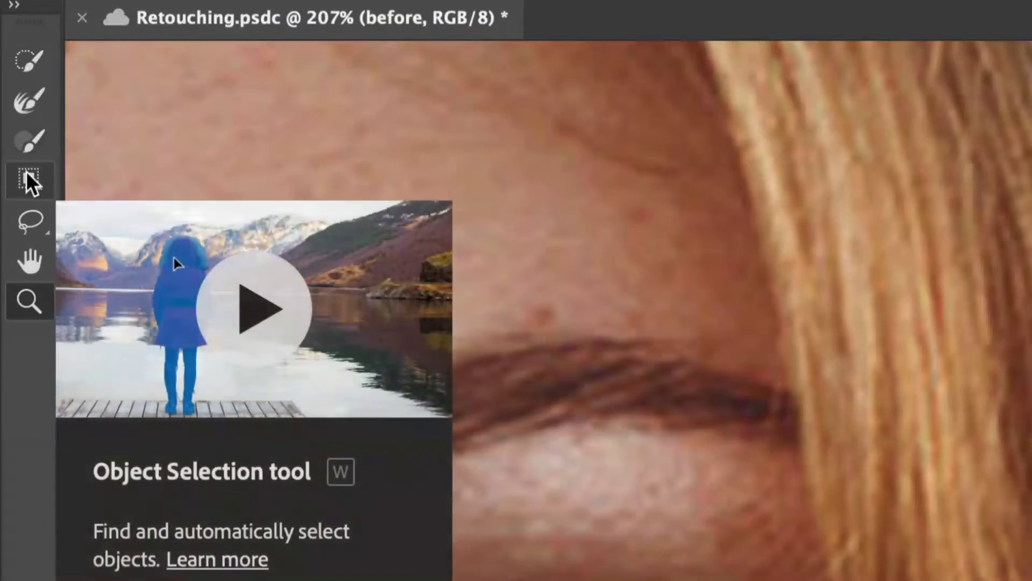
pyautogui.moveTo(34, 229)
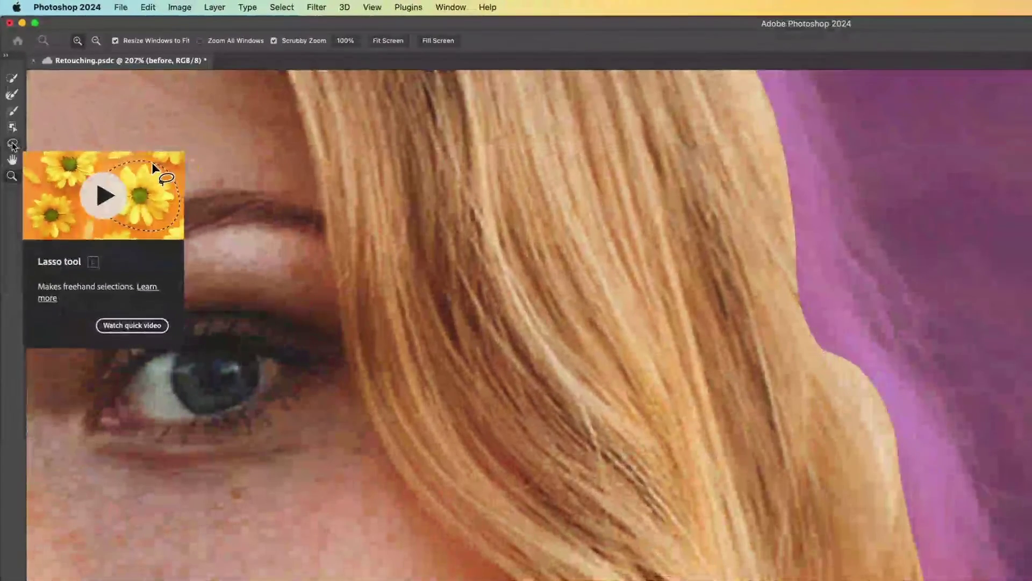
pyautogui.click(14, 157)
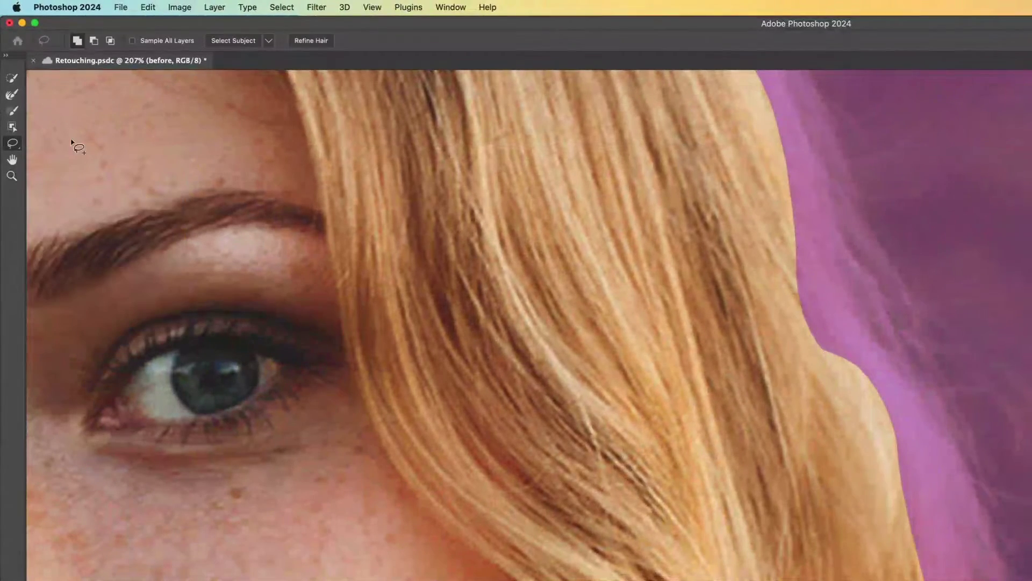
pyautogui.moveTo(781, 207)
pyautogui.mouseDown()
pyautogui.moveTo(843, 246)
pyautogui.moveTo(872, 324)
pyautogui.moveTo(789, 358)
pyautogui.mouseUp()
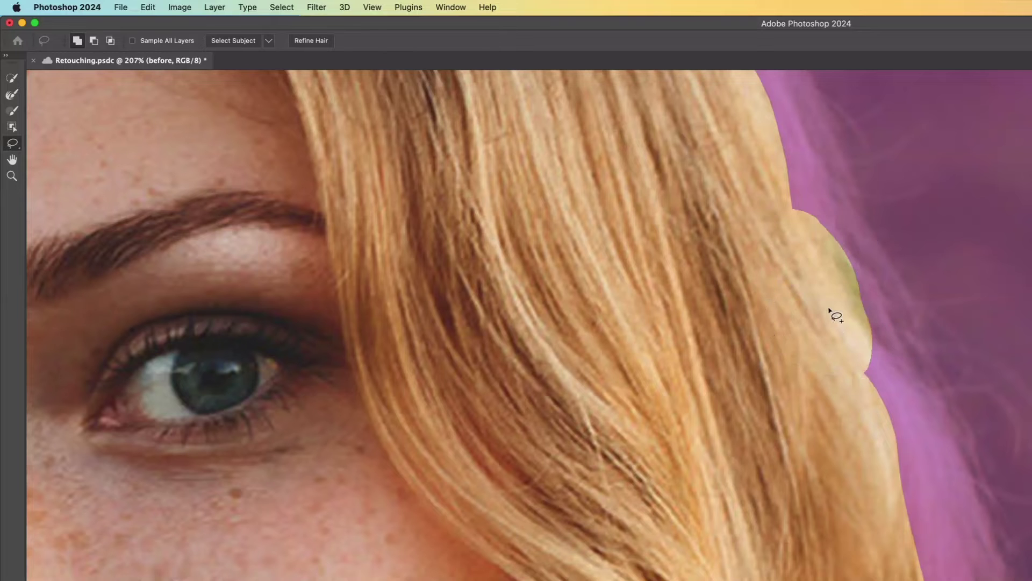
pyautogui.moveTo(829, 308)
pyautogui.mouseDown()
pyautogui.moveTo(869, 335)
pyautogui.moveTo(904, 390)
pyautogui.moveTo(911, 457)
pyautogui.moveTo(859, 441)
pyautogui.mouseUp()
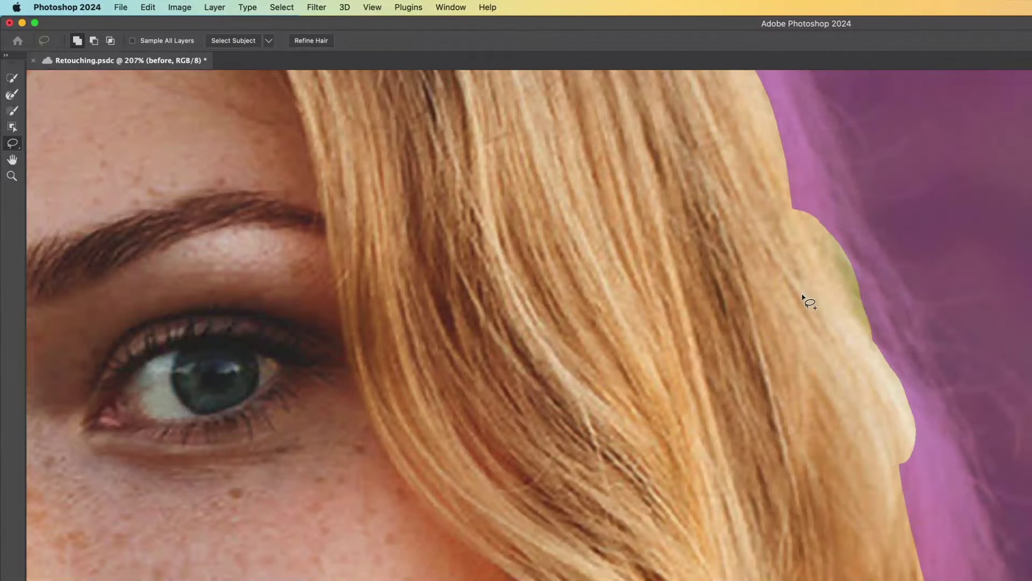
pyautogui.moveTo(797, 284); pyautogui.dragTo(446, 240)
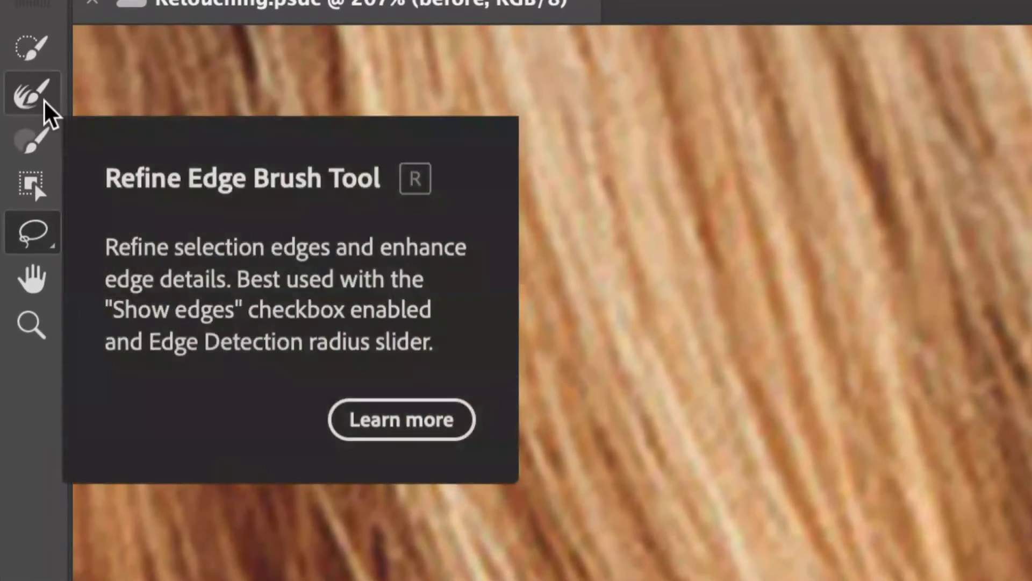
# Brush along the upper right hair edge up to the image top with the Refine Edge Brush at 100 px.
pyautogui.click(46, 103)
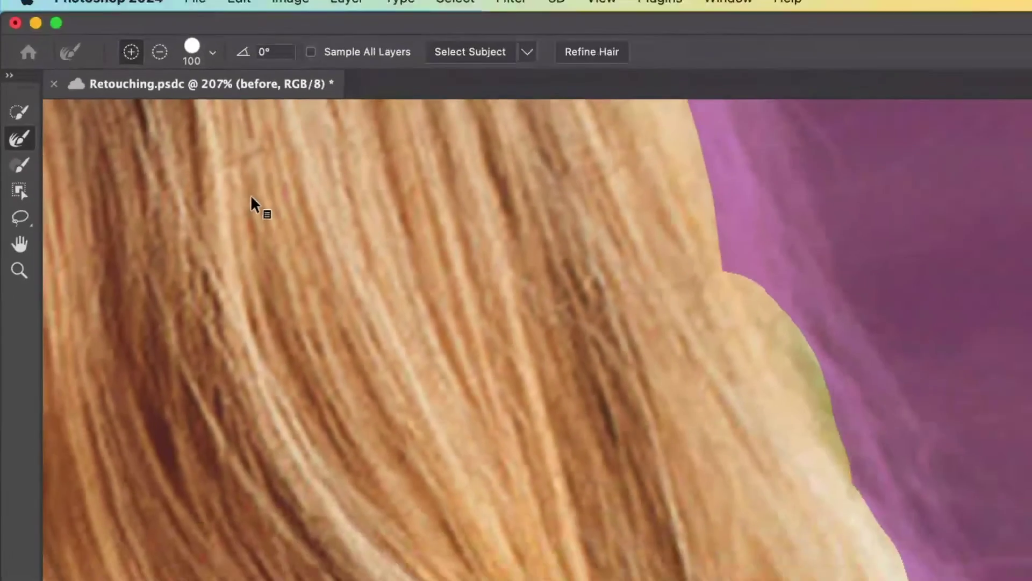
pyautogui.click(212, 52)
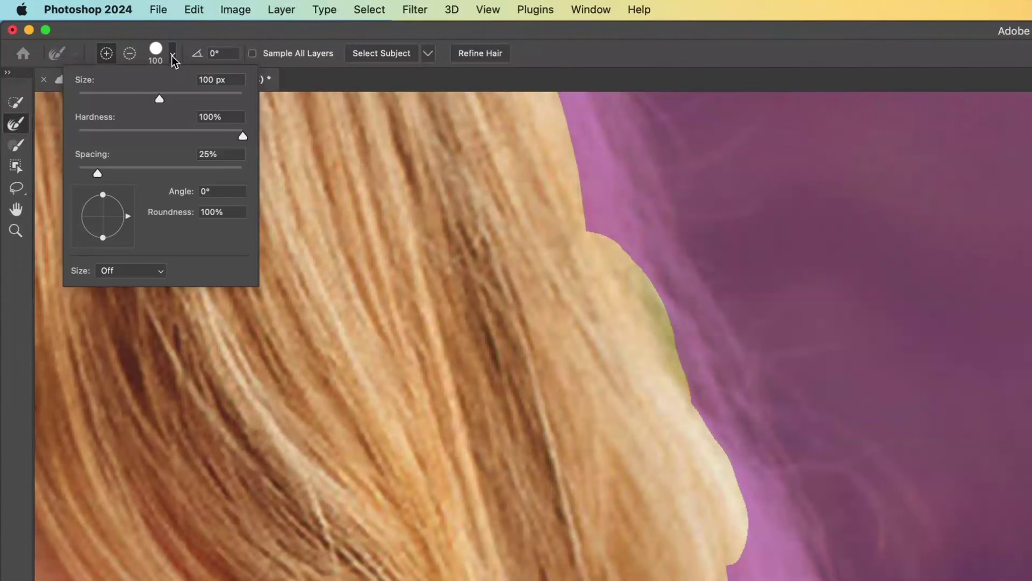
pyautogui.click(172, 57)
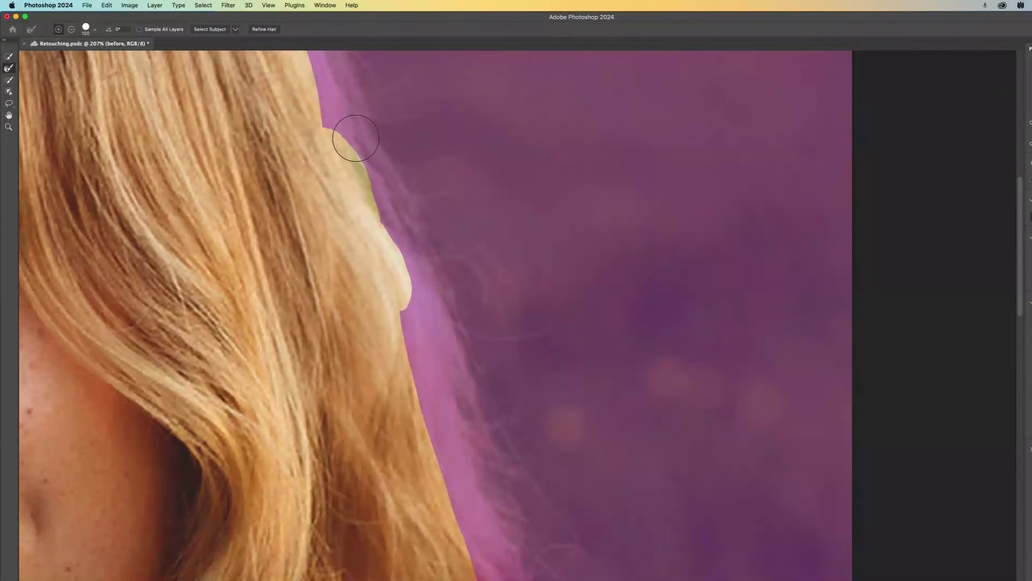
pyautogui.moveTo(350, 139)
pyautogui.mouseDown()
pyautogui.moveTo(336, 120)
pyautogui.moveTo(340, 86)
pyautogui.moveTo(366, 147)
pyautogui.mouseUp()
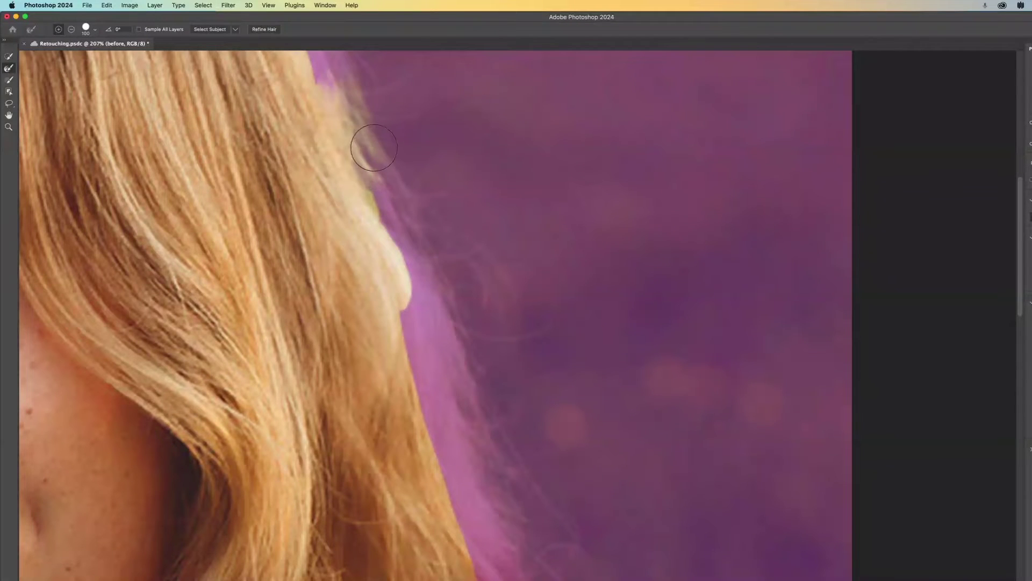
pyautogui.moveTo(417, 114)
pyautogui.mouseDown()
pyautogui.moveTo(368, 155)
pyautogui.moveTo(417, 265)
pyautogui.moveTo(406, 232)
pyautogui.moveTo(368, 188)
pyautogui.moveTo(322, 62)
pyautogui.moveTo(344, 144)
pyautogui.mouseUp()
pyautogui.scroll(3, 331, 92)
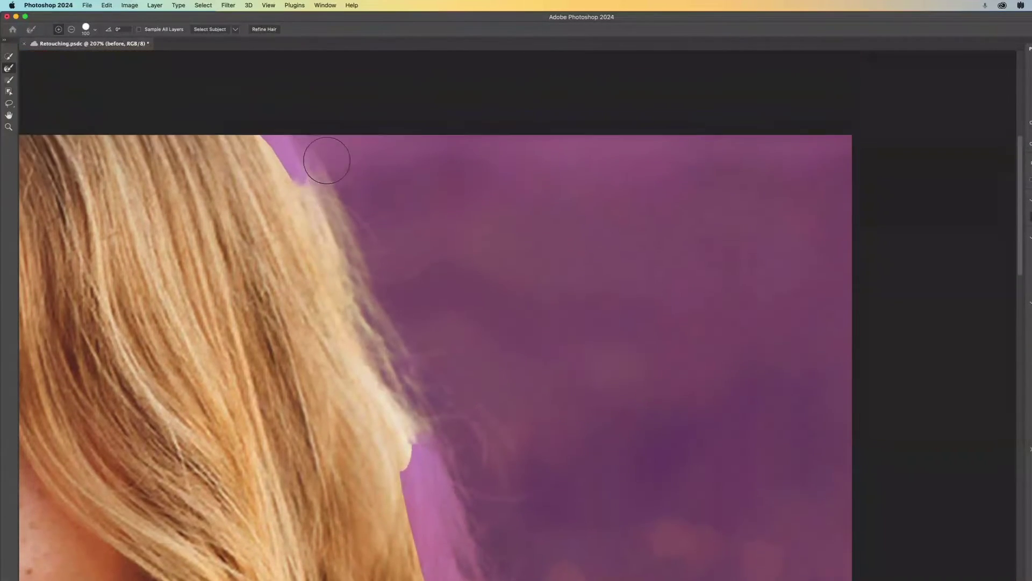
pyautogui.scroll(3, 327, 160)
pyautogui.moveTo(309, 249)
pyautogui.mouseDown()
pyautogui.moveTo(272, 224)
pyautogui.moveTo(300, 290)
pyautogui.moveTo(308, 236)
pyautogui.moveTo(334, 282)
pyautogui.moveTo(344, 236)
pyautogui.moveTo(348, 267)
pyautogui.moveTo(331, 310)
pyautogui.moveTo(367, 294)
pyautogui.mouseUp()
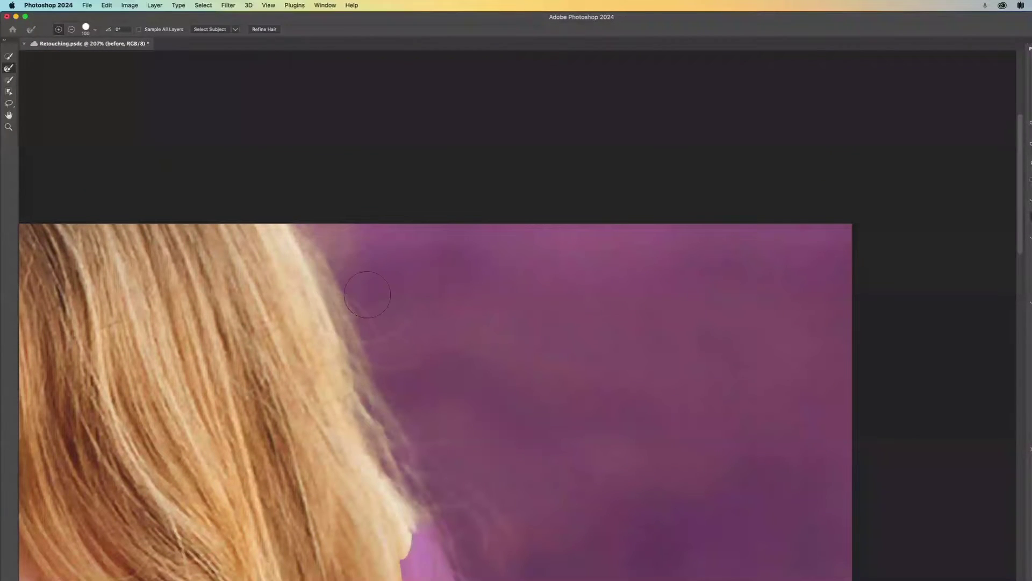
# Enlarge the Refine Edge Brush and paint over the middle of the right hair edge to capture the loose strands.
pyautogui.scroll(-8, 405, 376)
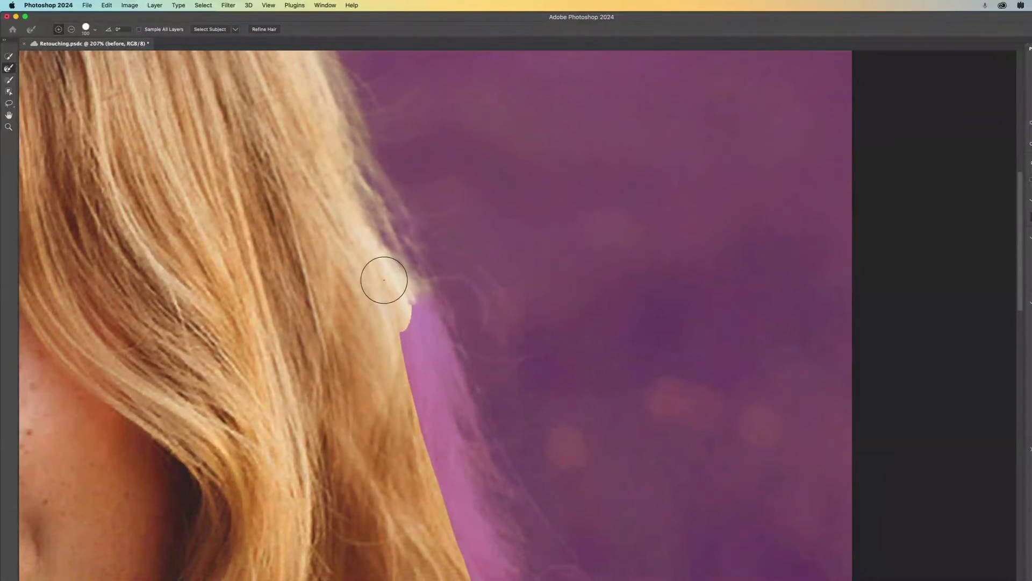
pyautogui.press(']')
pyautogui.press(']')
pyautogui.press(']')
pyautogui.press(']')
pyautogui.press(']')
pyautogui.press(']')
pyautogui.press(']')
pyautogui.moveTo(400, 262)
pyautogui.mouseDown()
pyautogui.moveTo(466, 376)
pyautogui.moveTo(417, 325)
pyautogui.moveTo(433, 369)
pyautogui.moveTo(351, 319)
pyautogui.moveTo(426, 449)
pyautogui.moveTo(346, 357)
pyautogui.mouseUp()
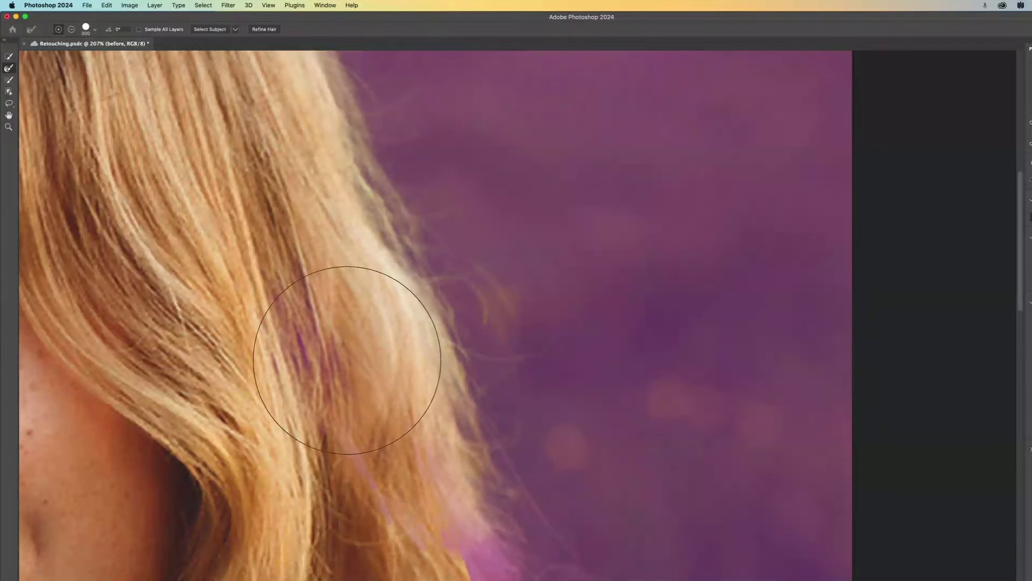
# Make the refine brush one step smaller and paint down the hair edge toward the shoulder.
pyautogui.press('[')
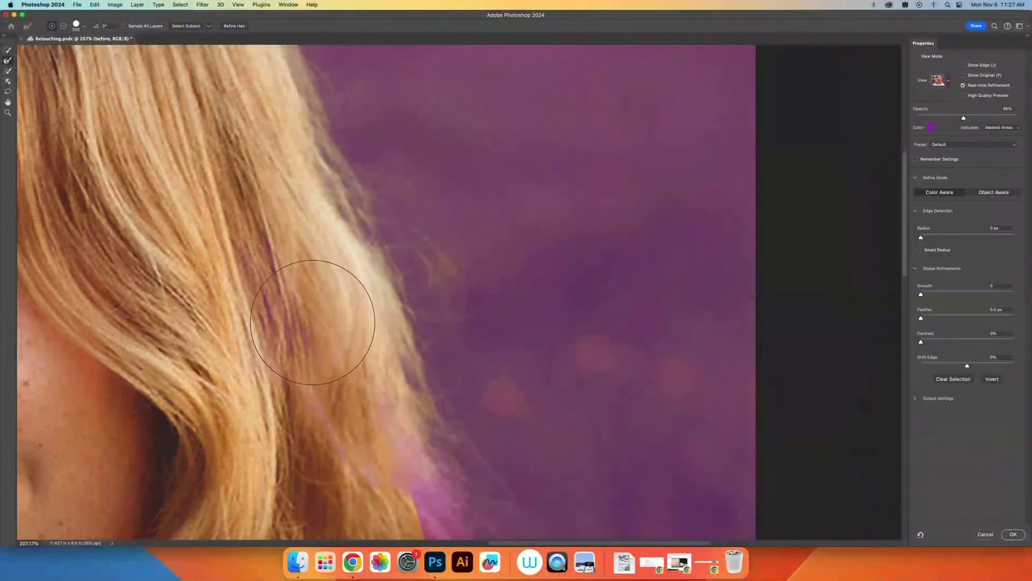
pyautogui.scroll(-4, 343, 409)
pyautogui.scroll(-1, 343, 409)
pyautogui.moveTo(305, 255)
pyautogui.mouseDown()
pyautogui.moveTo(416, 374)
pyautogui.moveTo(457, 430)
pyautogui.moveTo(464, 465)
pyautogui.mouseUp()
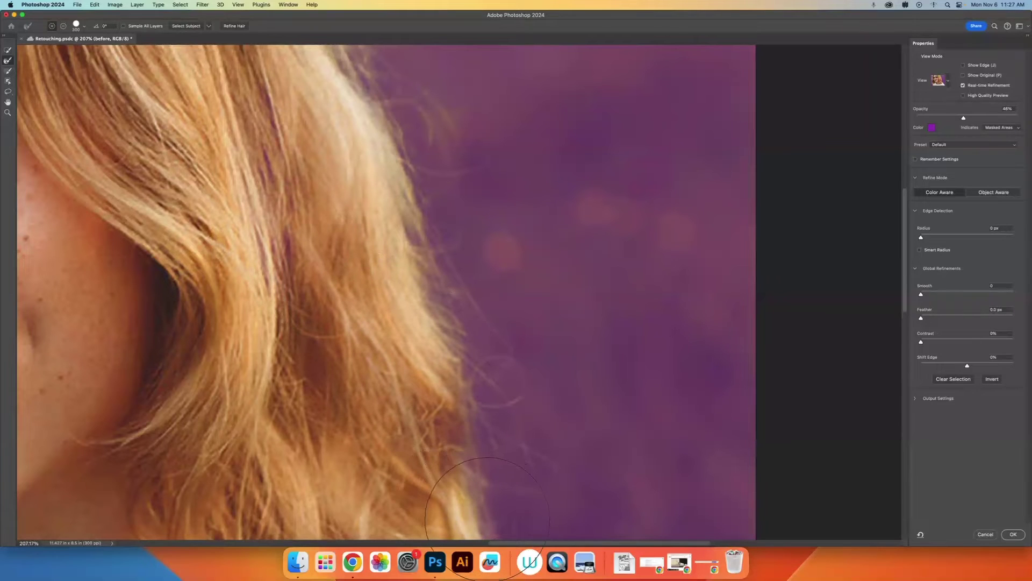
# Reduce the refine brush to 150 px and paint over the lower hair ends and the white shirt's shoulder edge.
pyautogui.press('[')
pyautogui.press('[')
pyautogui.press('[')
pyautogui.press('[')
pyautogui.scroll(-5, 495, 460)
pyautogui.moveTo(438, 341)
pyautogui.mouseDown()
pyautogui.moveTo(534, 373)
pyautogui.moveTo(481, 330)
pyautogui.moveTo(534, 375)
pyautogui.moveTo(675, 390)
pyautogui.moveTo(649, 417)
pyautogui.moveTo(598, 422)
pyautogui.moveTo(686, 512)
pyautogui.moveTo(610, 453)
pyautogui.moveTo(638, 488)
pyautogui.moveTo(486, 360)
pyautogui.moveTo(579, 400)
pyautogui.moveTo(490, 331)
pyautogui.moveTo(584, 432)
pyautogui.moveTo(449, 338)
pyautogui.moveTo(457, 322)
pyautogui.moveTo(401, 329)
pyautogui.moveTo(428, 354)
pyautogui.mouseUp()
pyautogui.press('space')
pyautogui.moveTo(517, 411); pyautogui.dragTo(500, 359)
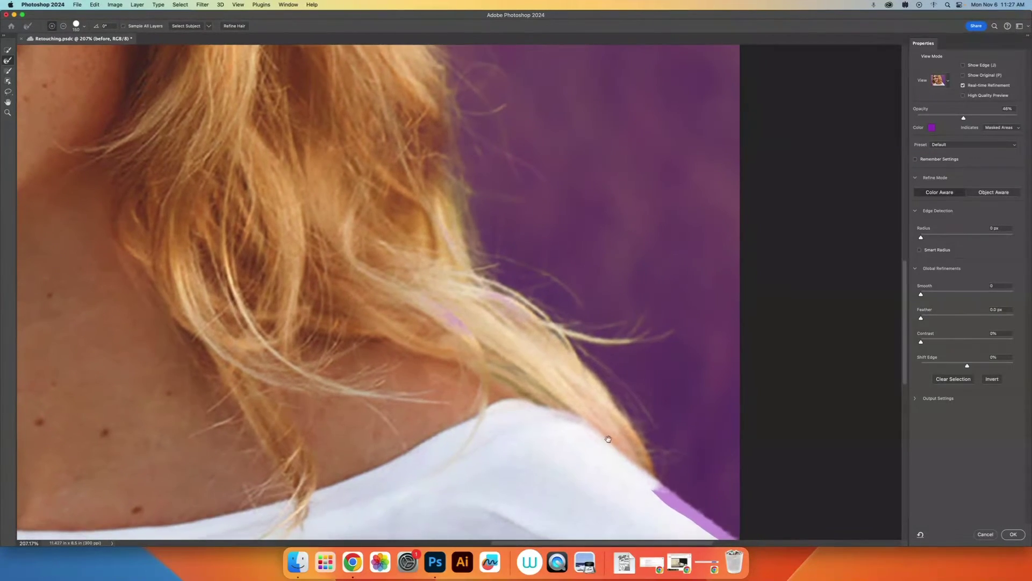
pyautogui.moveTo(619, 451); pyautogui.dragTo(505, 350)
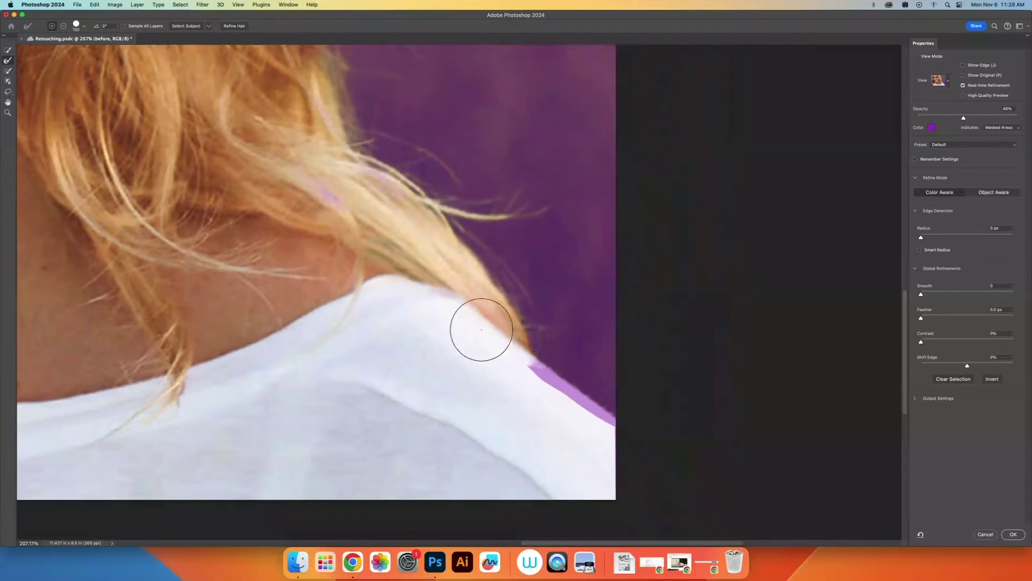
pyautogui.moveTo(559, 379); pyautogui.dragTo(622, 437)
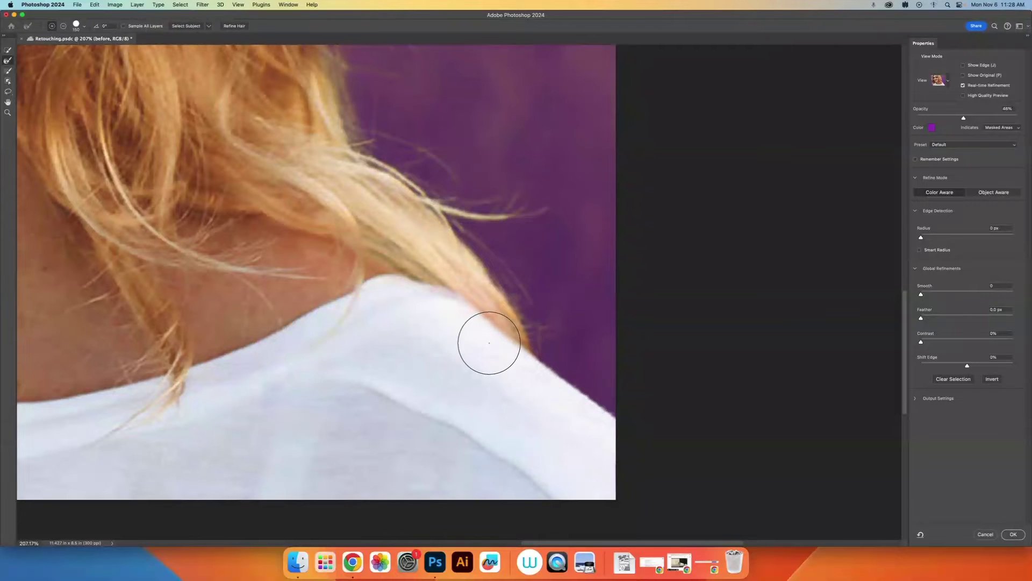
# Preview the refined selection of the whole portrait in the On Black view and return to the Overlay view.
pyautogui.moveTo(357, 350); pyautogui.dragTo(563, 338)
pyautogui.press('z')
pyautogui.moveTo(641, 320); pyautogui.dragTo(594, 320)
pyautogui.moveTo(521, 323); pyautogui.dragTo(680, 375)
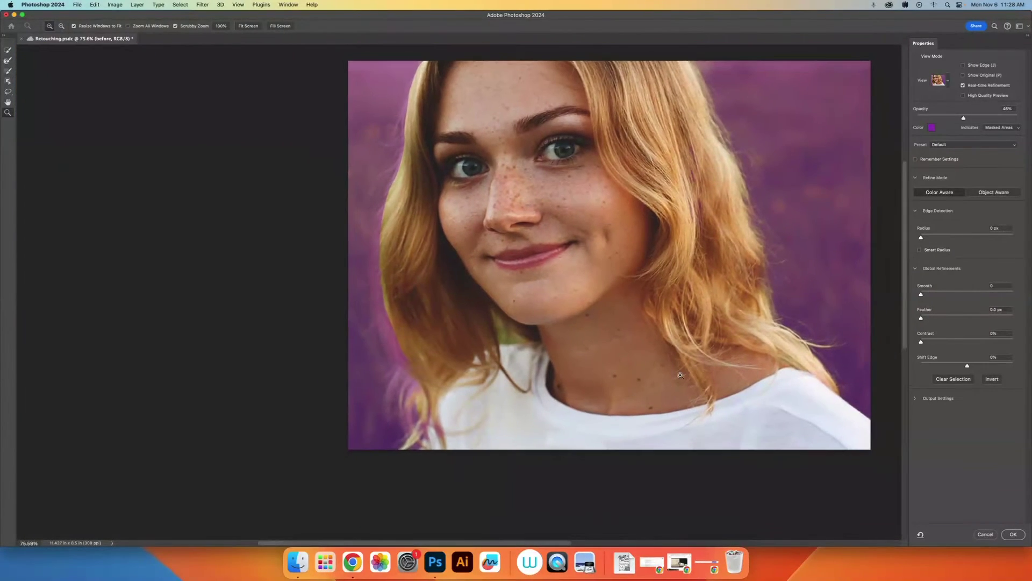
pyautogui.press('a')
pyautogui.press('v')
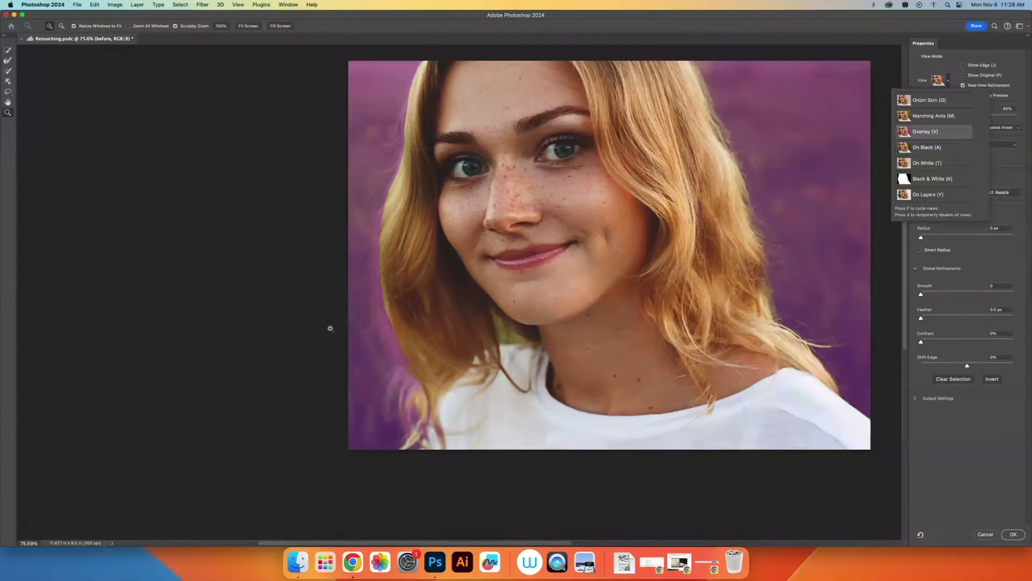
# Paint over the left hair edge from the lower hair ends up to the temple with the Refine Edge Brush.
pyautogui.click(8, 60)
pyautogui.moveTo(399, 415)
pyautogui.mouseDown()
pyautogui.moveTo(386, 314)
pyautogui.moveTo(393, 349)
pyautogui.moveTo(390, 195)
pyautogui.moveTo(360, 242)
pyautogui.moveTo(409, 141)
pyautogui.mouseUp()
pyautogui.moveTo(410, 146); pyautogui.dragTo(407, 242)
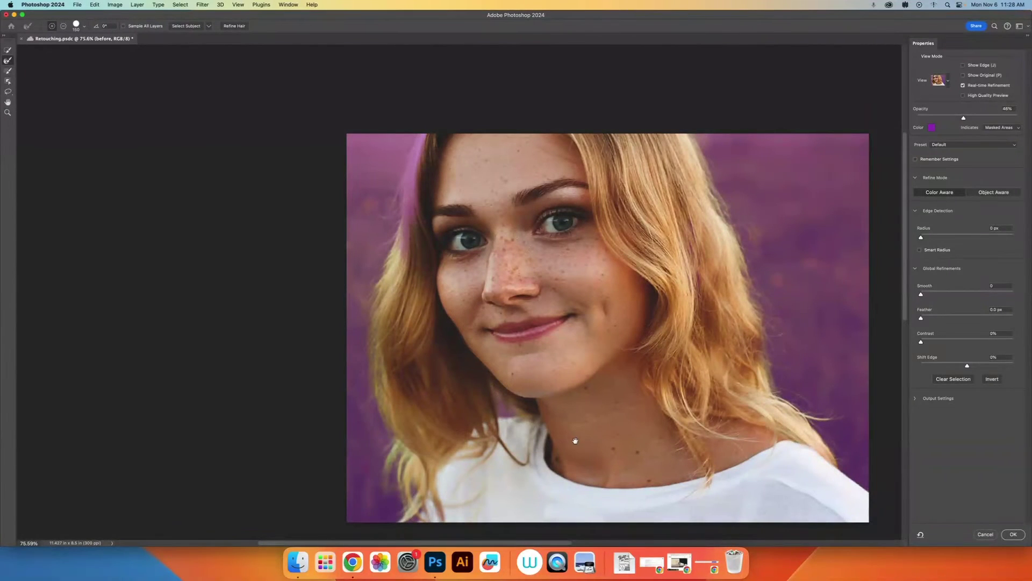
# Set the purple overlay's opacity to 100% so the masked background is fully covered.
pyautogui.moveTo(579, 442)
pyautogui.mouseDown()
pyautogui.moveTo(544, 400)
pyautogui.moveTo(501, 391)
pyautogui.mouseUp()
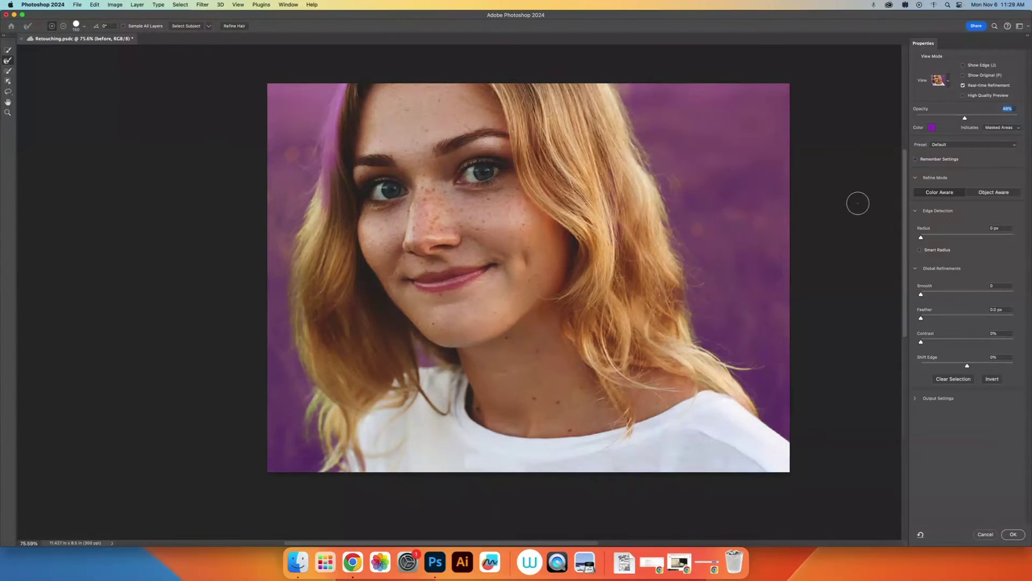
pyautogui.moveTo(972, 121); pyautogui.dragTo(1024, 123)
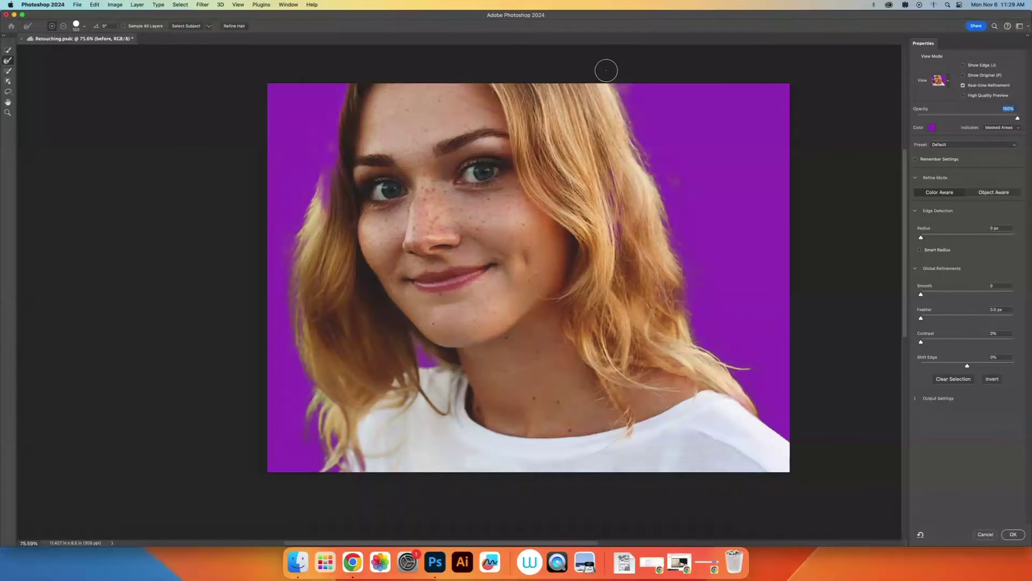
pyautogui.moveTo(650, 143); pyautogui.dragTo(540, 172)
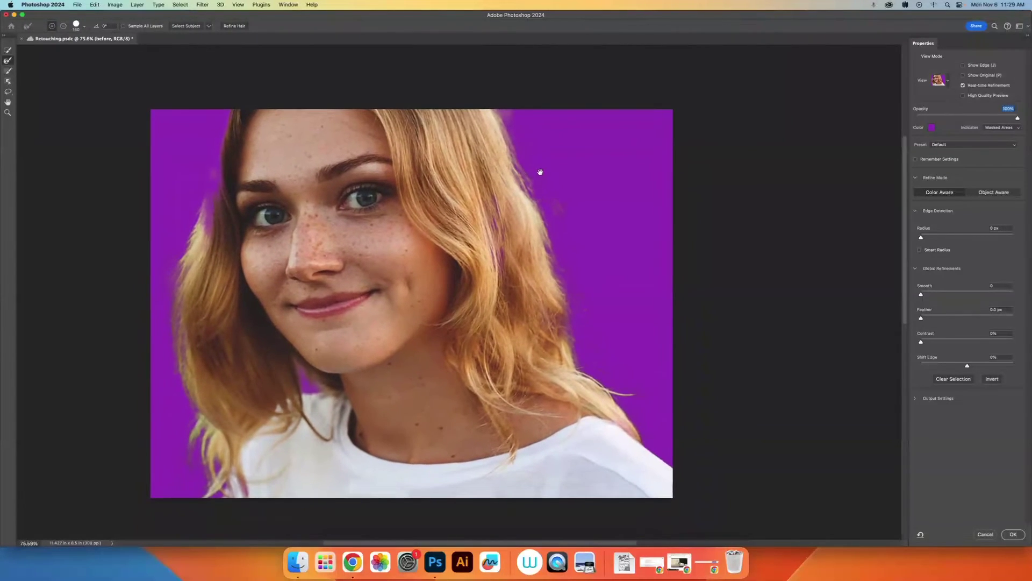
# Examine both sides of the hair and the shirt edge for areas missing from the selection.
pyautogui.press('z')
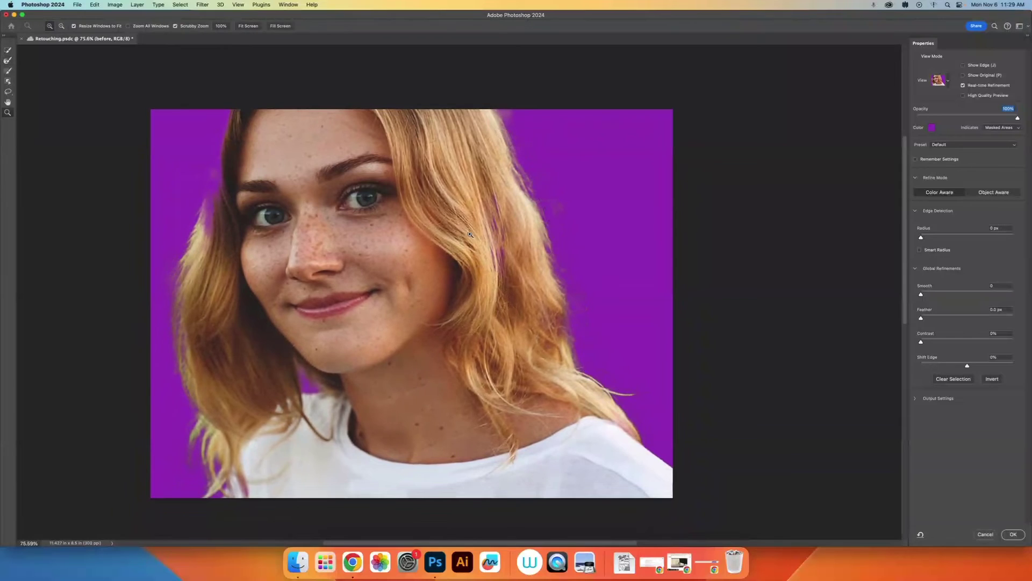
pyautogui.moveTo(465, 246)
pyautogui.mouseDown()
pyautogui.moveTo(570, 259)
pyautogui.moveTo(467, 267)
pyautogui.moveTo(553, 238)
pyautogui.moveTo(642, 186)
pyautogui.mouseUp()
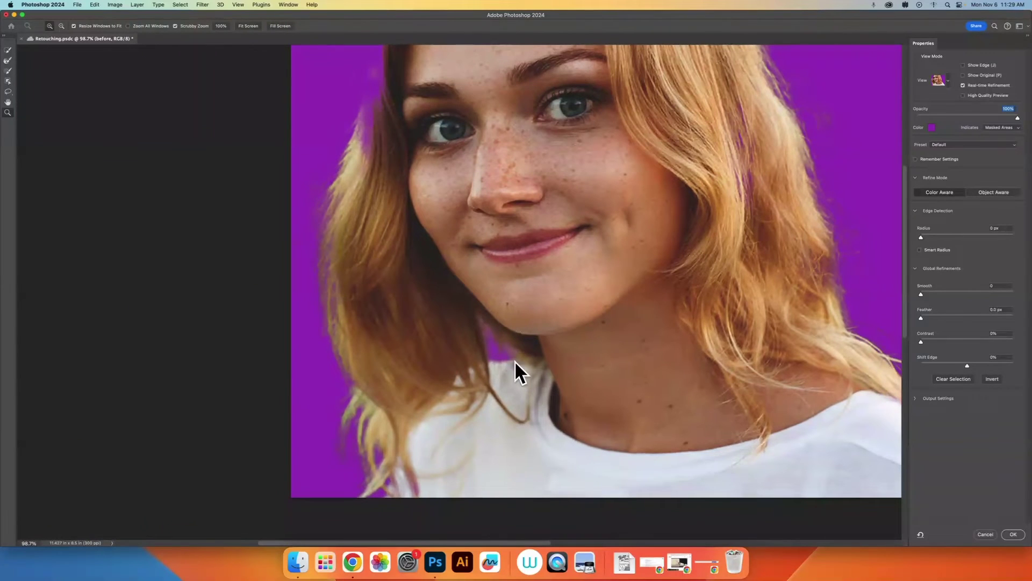
pyautogui.moveTo(506, 359); pyautogui.dragTo(530, 353)
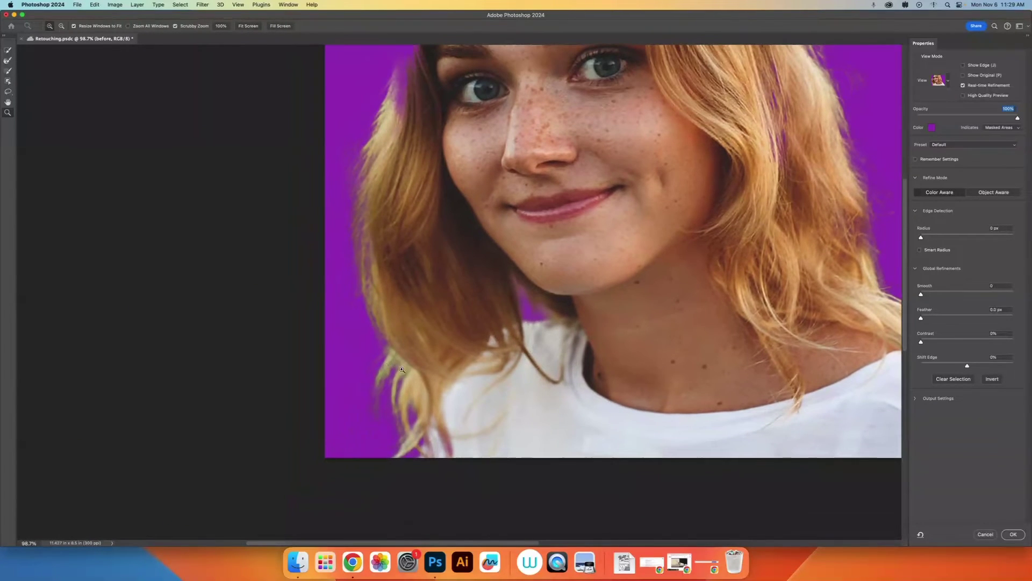
pyautogui.moveTo(350, 134); pyautogui.dragTo(366, 272)
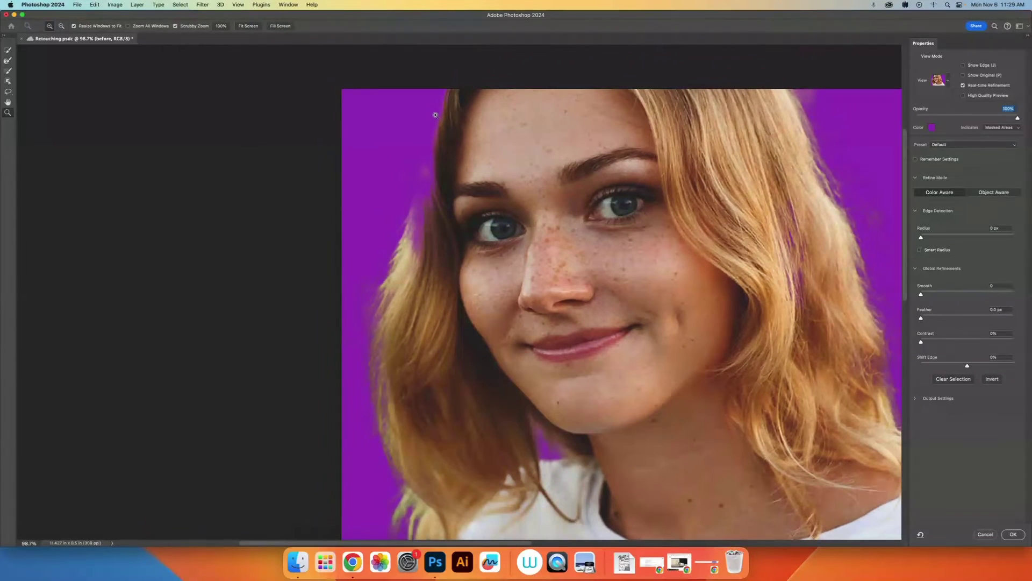
pyautogui.scroll(-3, 503, 238)
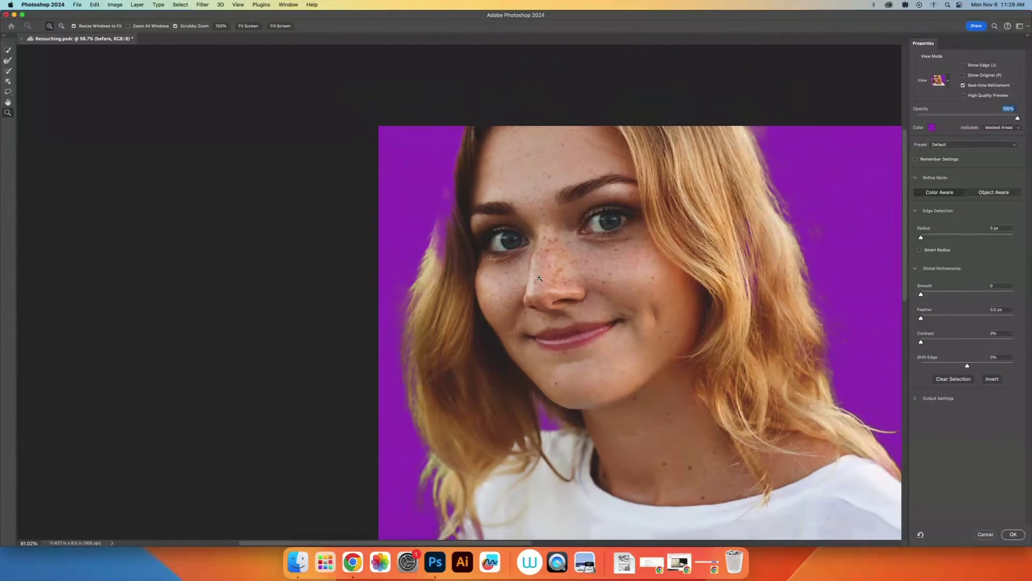
pyautogui.moveTo(594, 307); pyautogui.dragTo(500, 231)
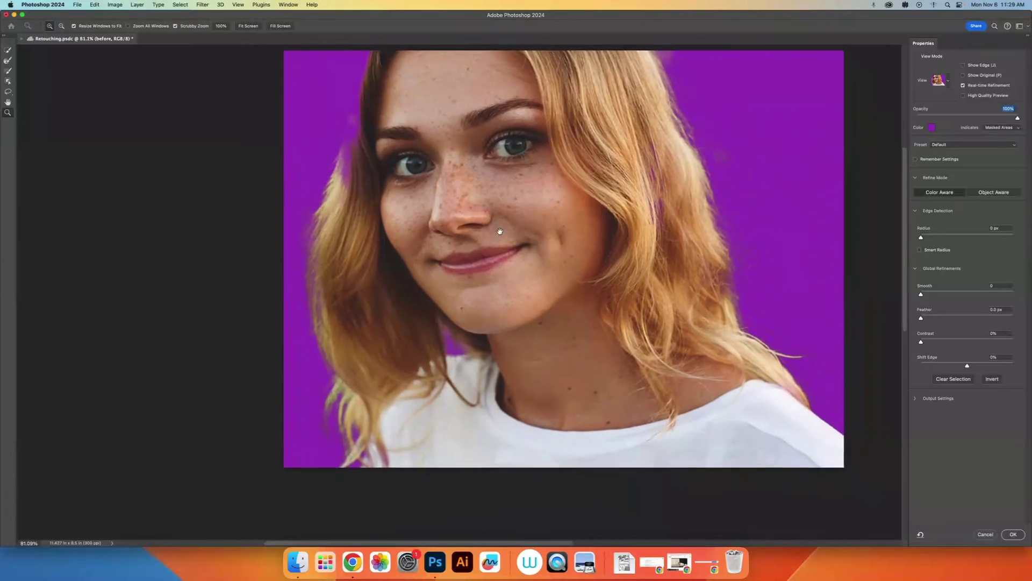
# Add the missing hair beside the left temple up to the image top to the selection with the Brush tool.
pyautogui.click(8, 72)
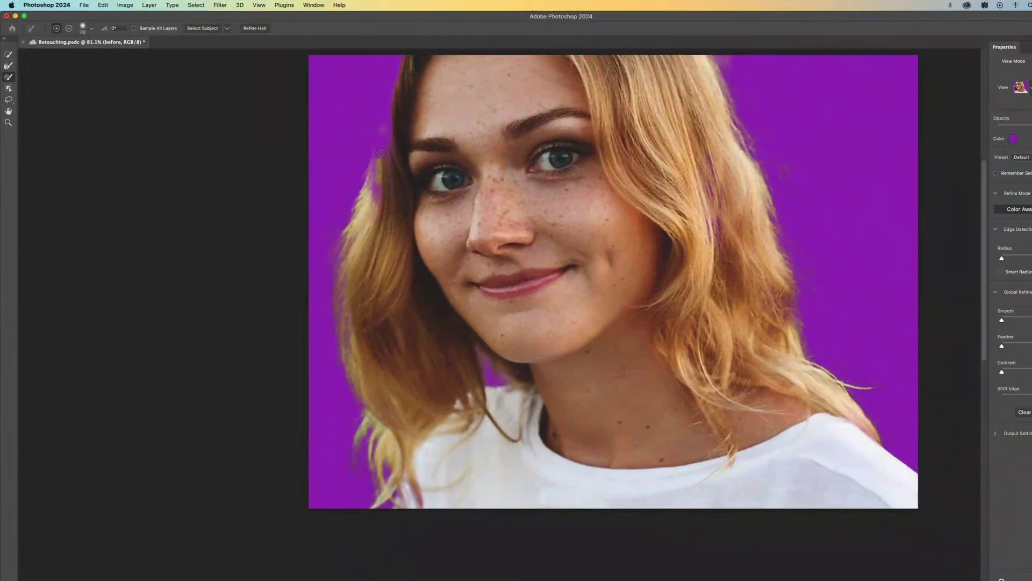
pyautogui.moveTo(377, 172); pyautogui.dragTo(376, 198)
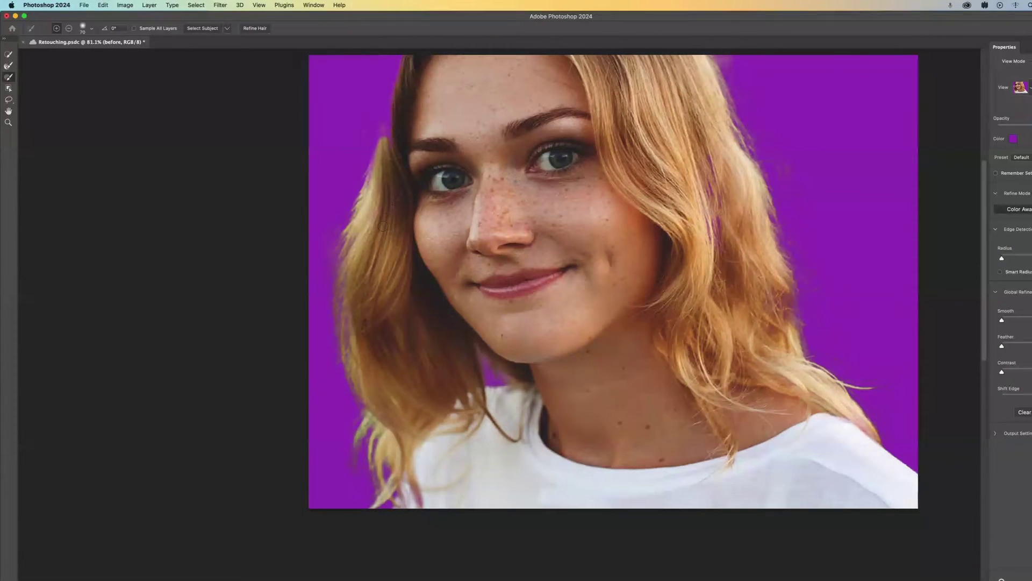
pyautogui.moveTo(383, 142); pyautogui.dragTo(400, 56)
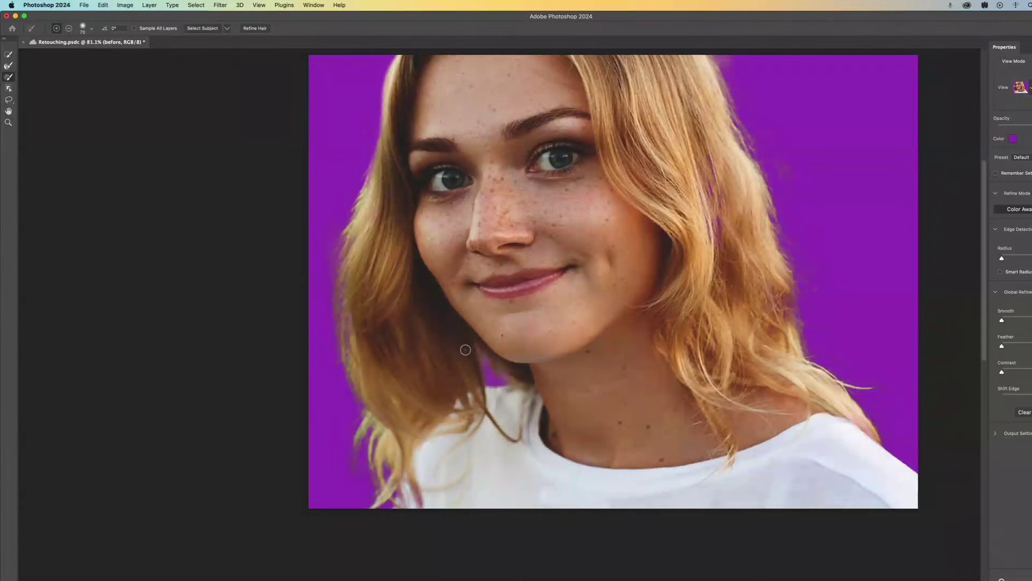
# Add the shirt's lower left corner and the masked gap inside the right-hand hair to the selection.
pyautogui.moveTo(424, 410); pyautogui.dragTo(420, 343)
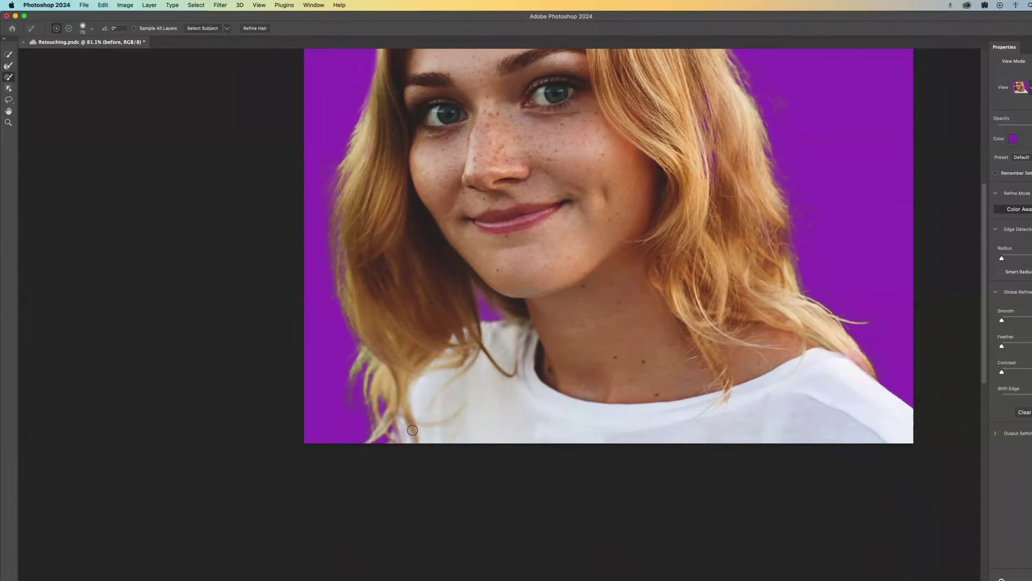
pyautogui.moveTo(668, 272); pyautogui.dragTo(604, 345)
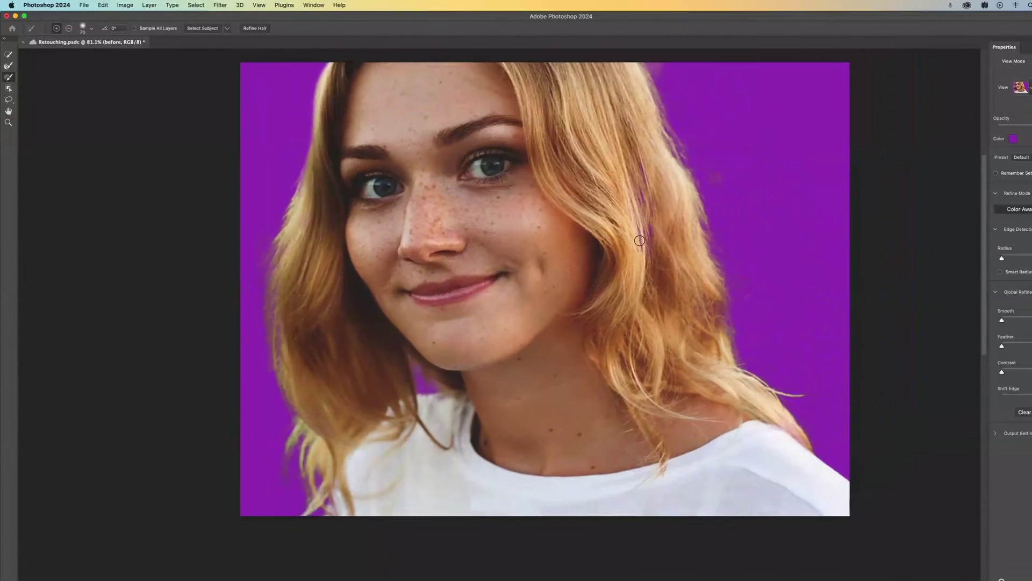
pyautogui.moveTo(646, 243); pyautogui.dragTo(619, 145)
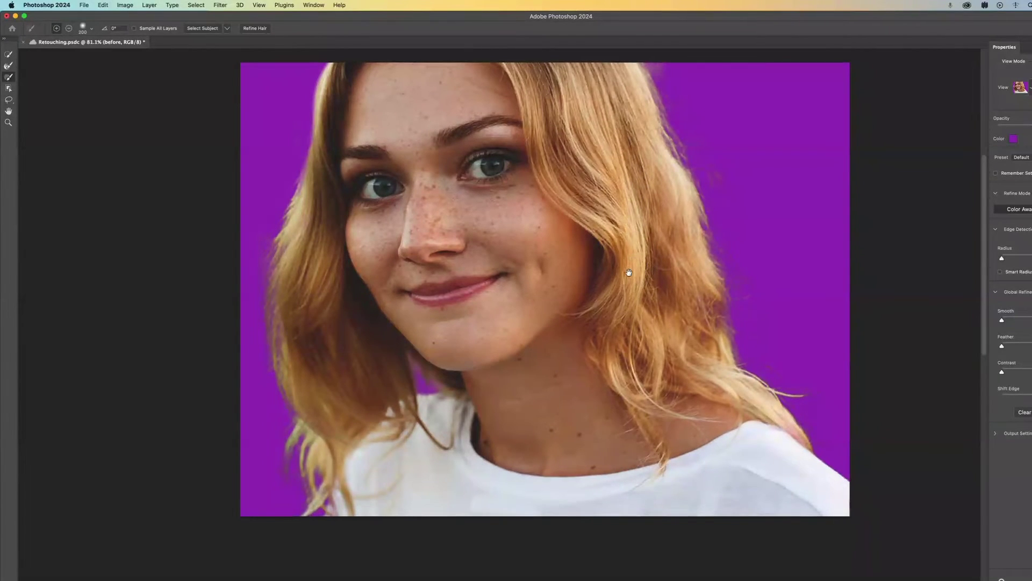
# Paint with the enlarged Brush tool along the upper left hair edge to add its outer strands to the selection.
pyautogui.moveTo(629, 270); pyautogui.dragTo(686, 255)
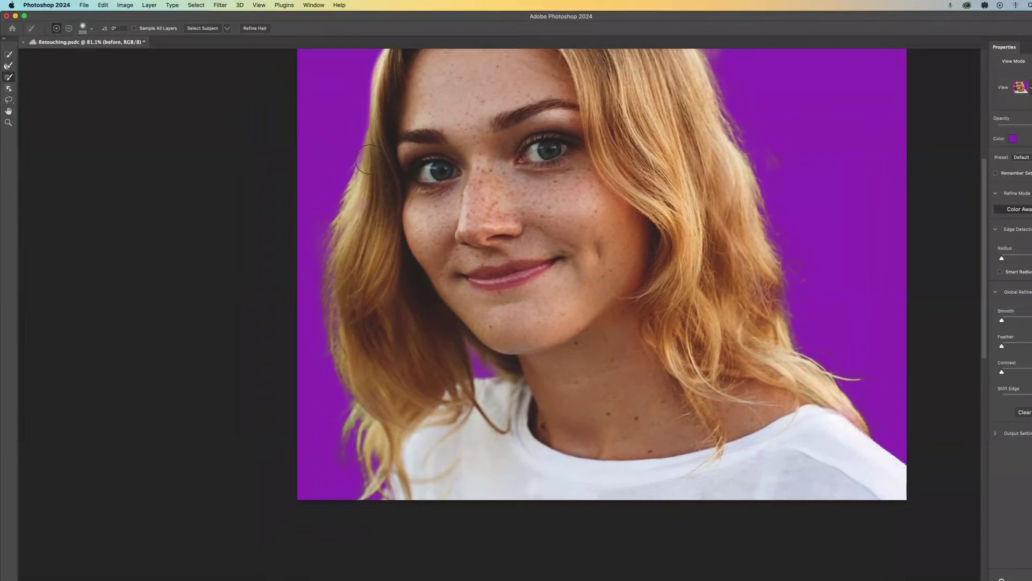
pyautogui.moveTo(367, 159)
pyautogui.mouseDown()
pyautogui.moveTo(371, 83)
pyautogui.moveTo(384, 56)
pyautogui.mouseUp()
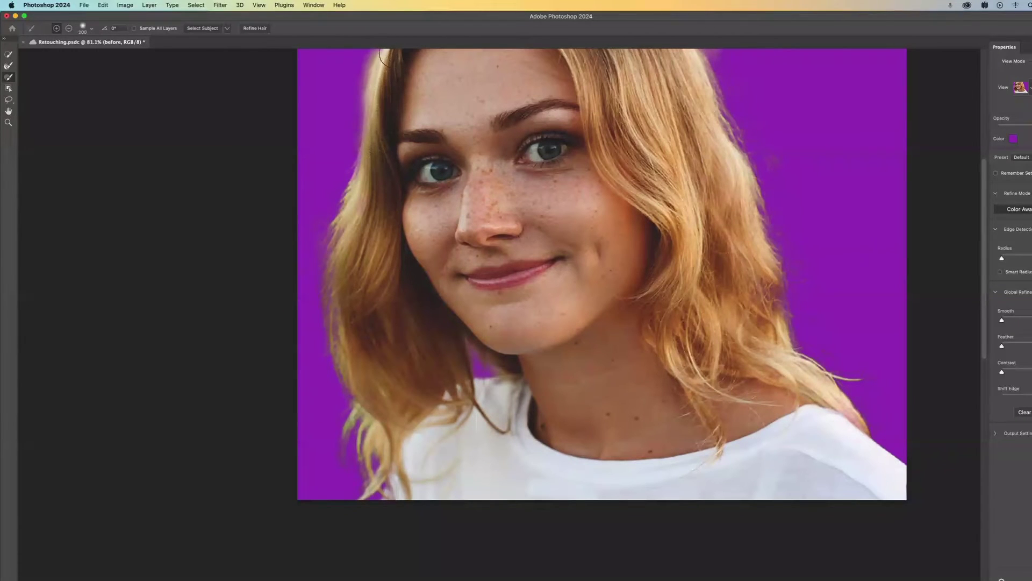
pyautogui.moveTo(396, 265); pyautogui.dragTo(403, 300)
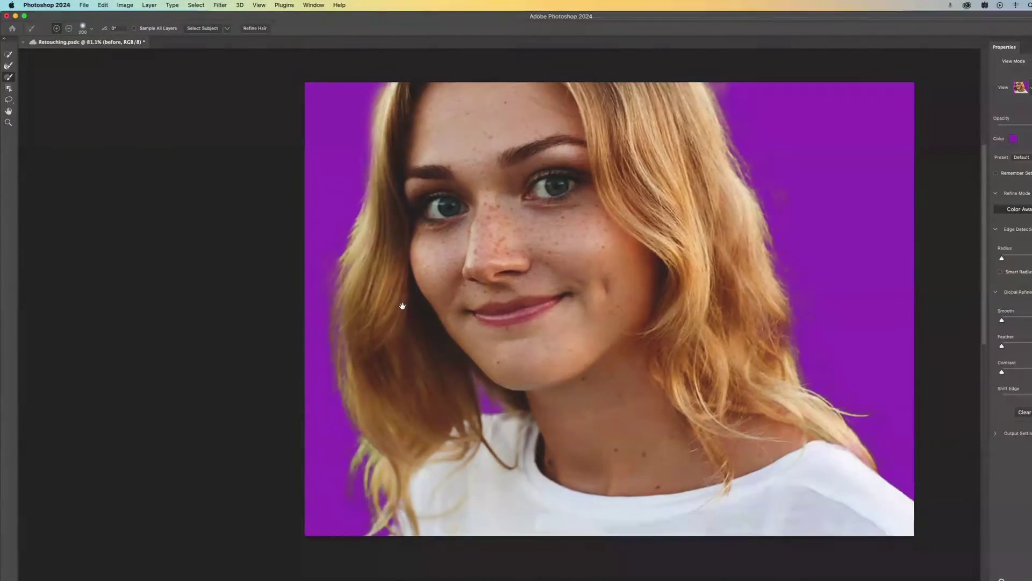
# Refine the upper left hair edge down to the cheek with the Refine Edge Brush at 150 px.
pyautogui.click(8, 67)
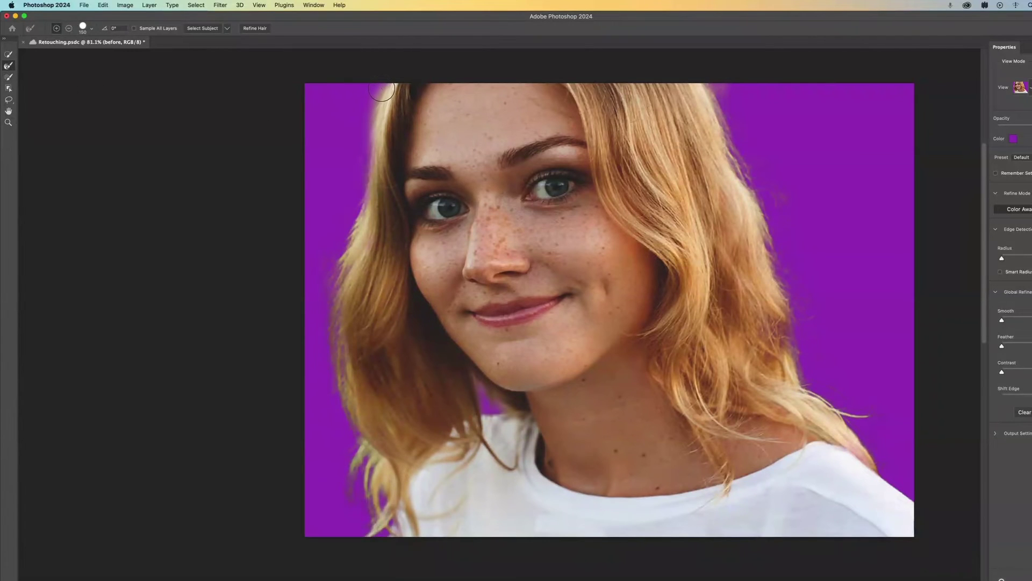
pyautogui.moveTo(382, 89); pyautogui.dragTo(361, 152)
pyautogui.moveTo(357, 188); pyautogui.dragTo(346, 225)
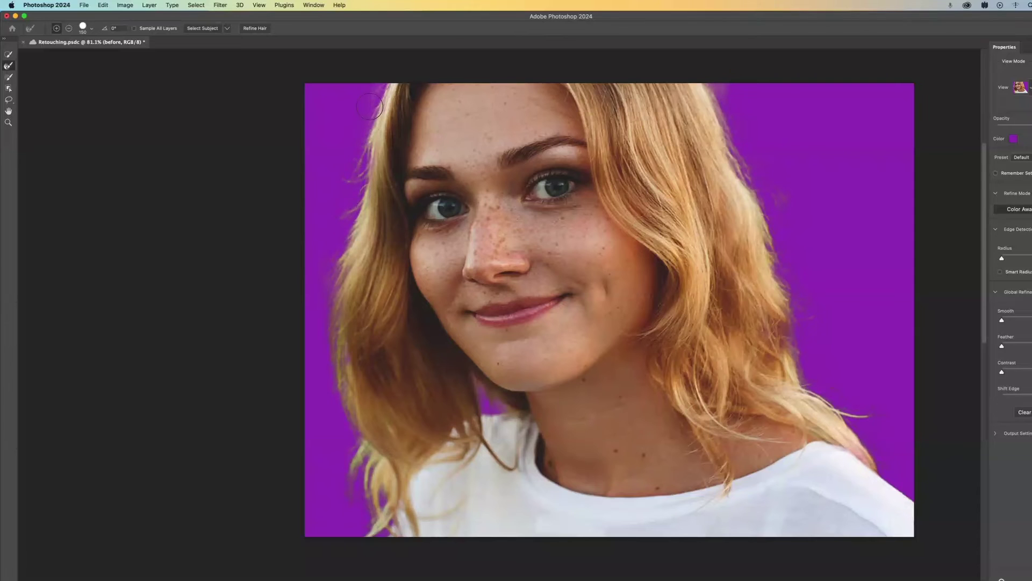
pyautogui.moveTo(355, 207); pyautogui.dragTo(356, 166)
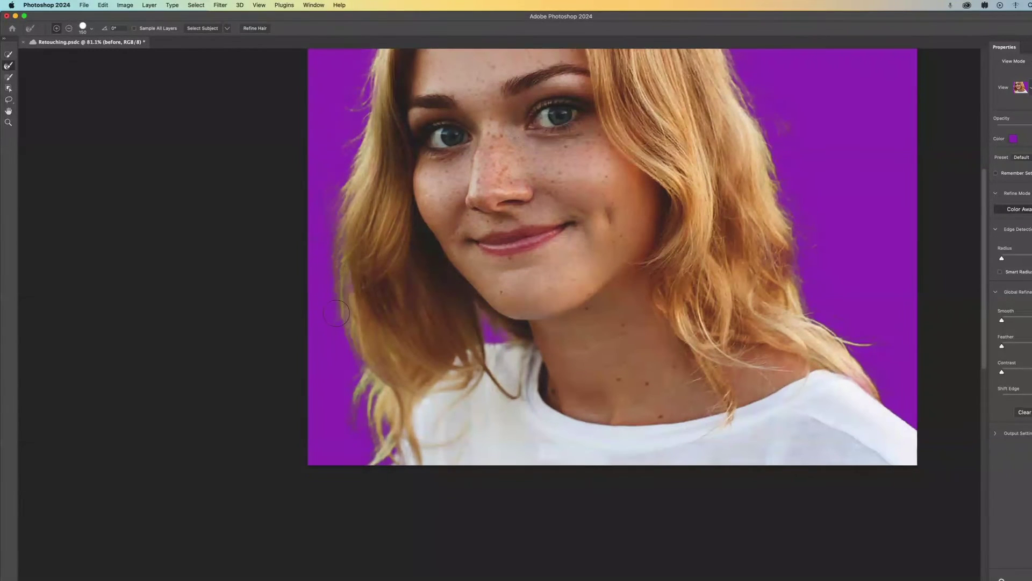
# Remove the leftover background beside the lower left hair ends from the selection with the Brush tool in subtract mode.
pyautogui.moveTo(357, 348); pyautogui.dragTo(332, 258)
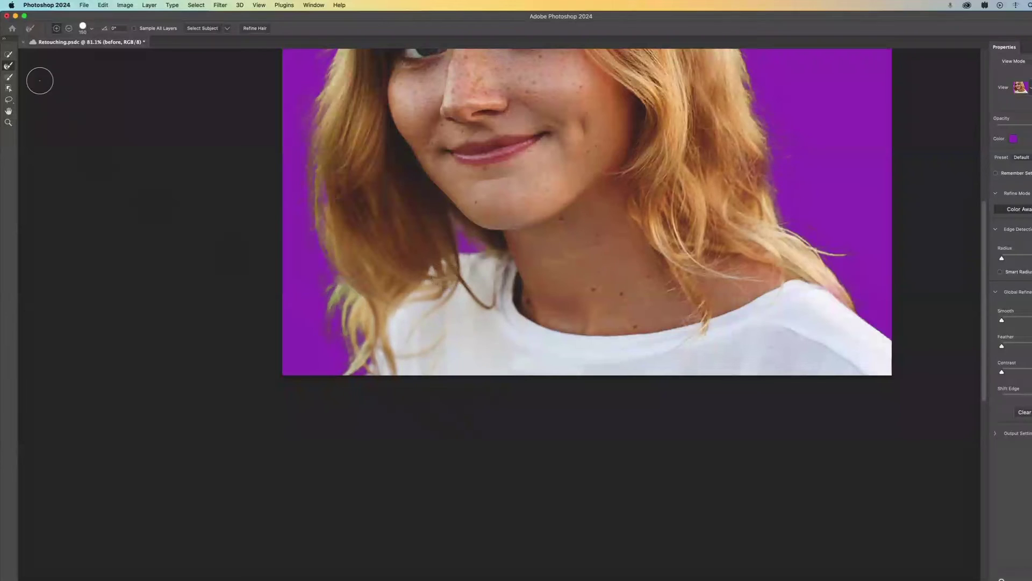
pyautogui.click(11, 81)
pyautogui.moveTo(341, 288); pyautogui.dragTo(336, 312)
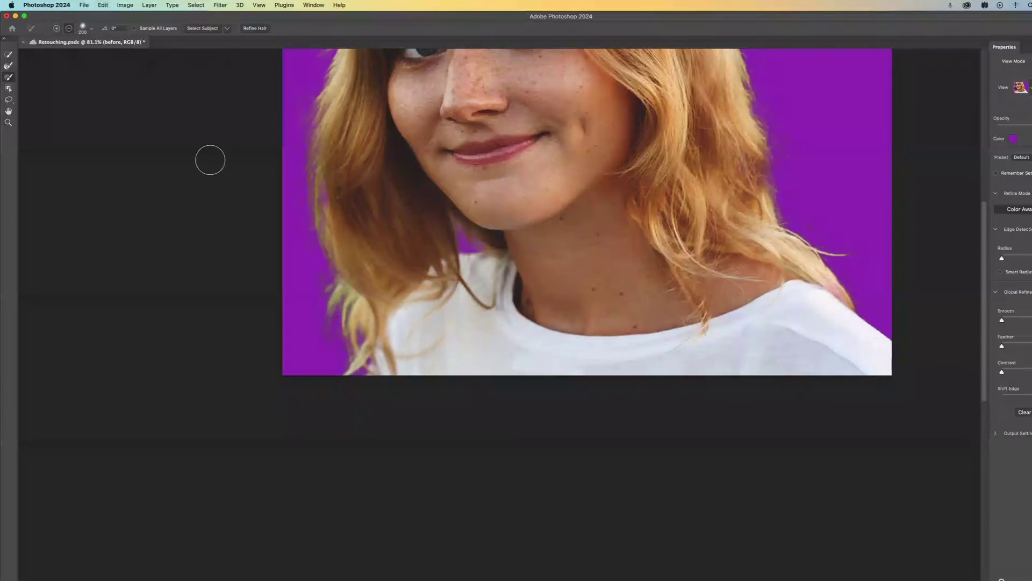
pyautogui.moveTo(336, 295)
pyautogui.mouseDown()
pyautogui.moveTo(336, 317)
pyautogui.moveTo(349, 300)
pyautogui.moveTo(341, 285)
pyautogui.mouseUp()
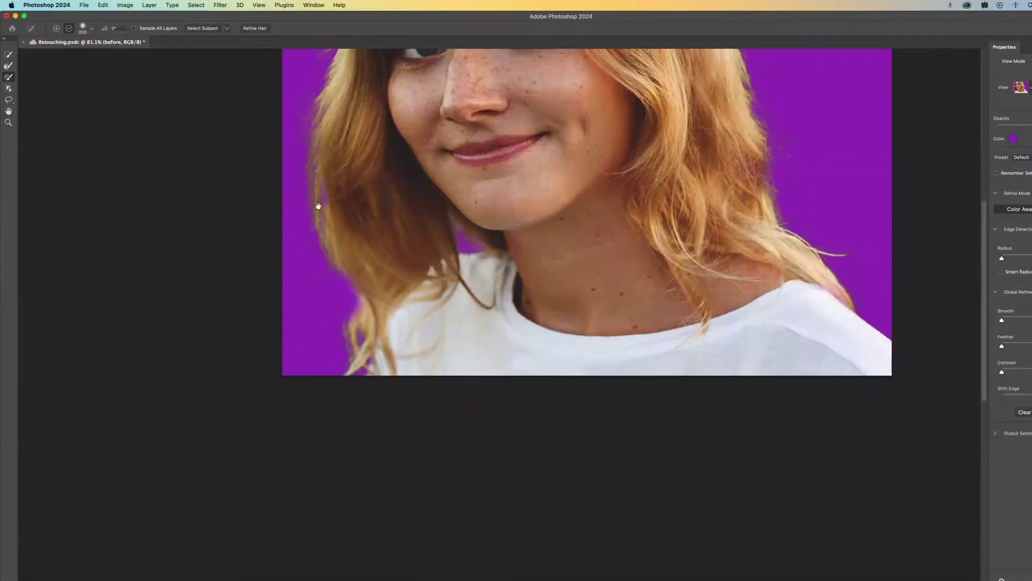
# Subtract the remaining background specks outside the left and right hair edges from the selection.
pyautogui.scroll(3, 316, 207)
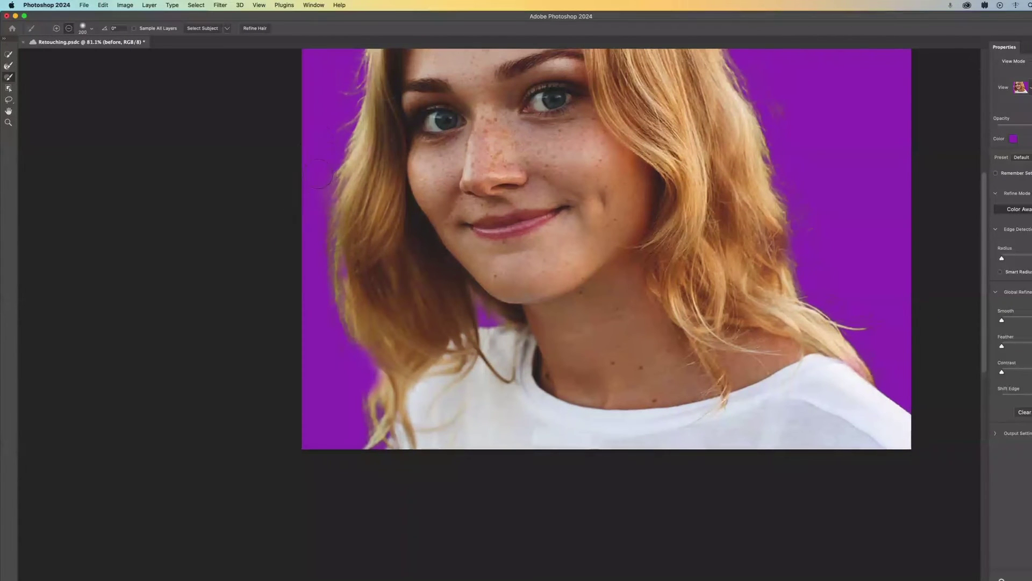
pyautogui.scroll(3, 316, 198)
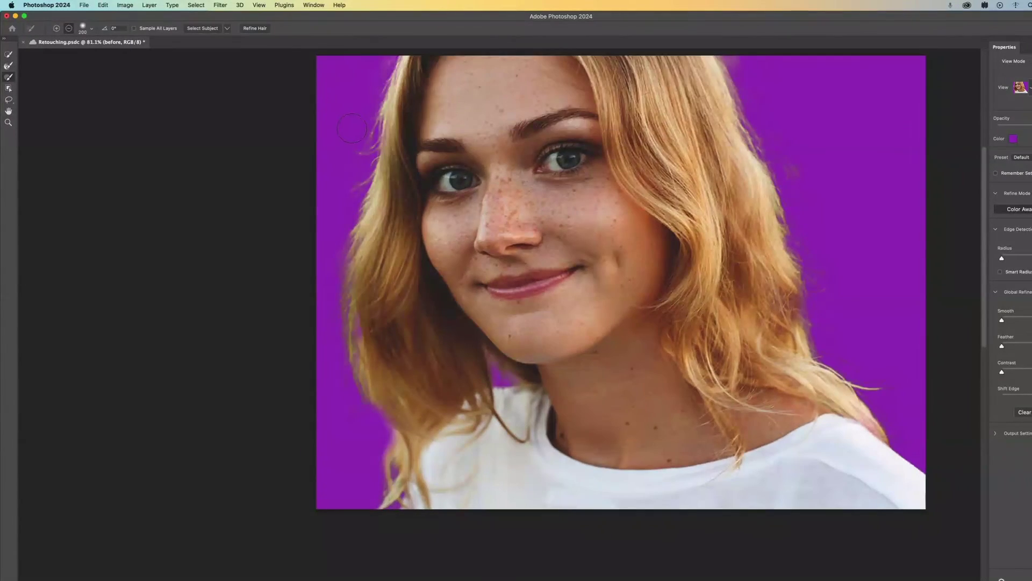
pyautogui.hscroll(2, 768, 108)
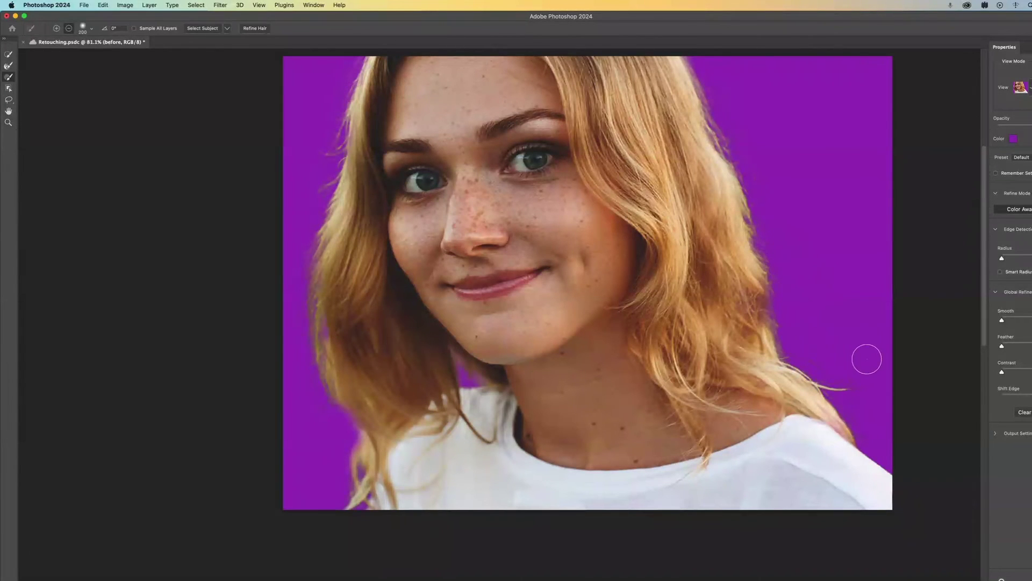
pyautogui.moveTo(866, 357); pyautogui.dragTo(805, 297)
pyautogui.moveTo(729, 291); pyautogui.dragTo(788, 350)
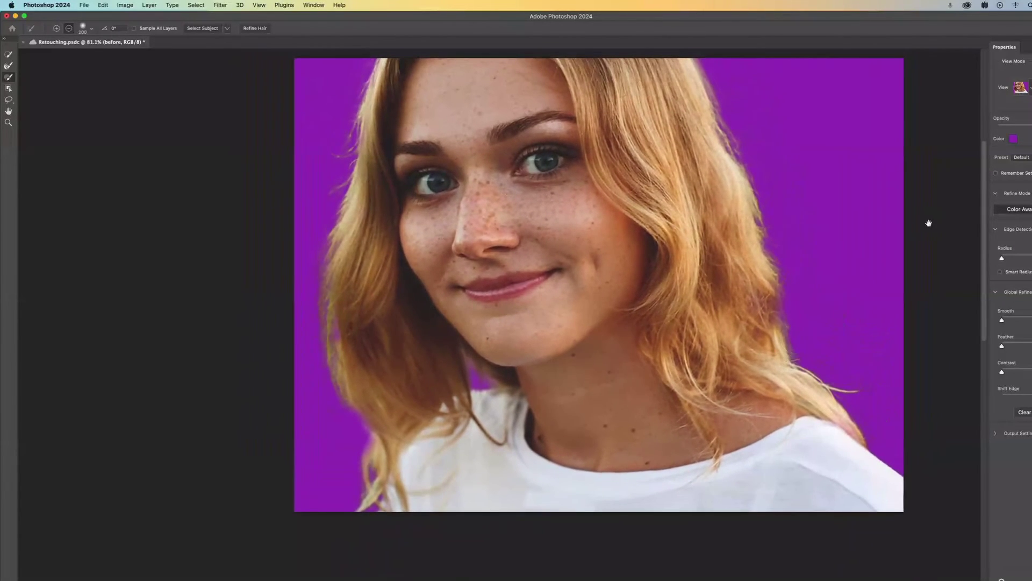
pyautogui.moveTo(897, 239); pyautogui.dragTo(832, 240)
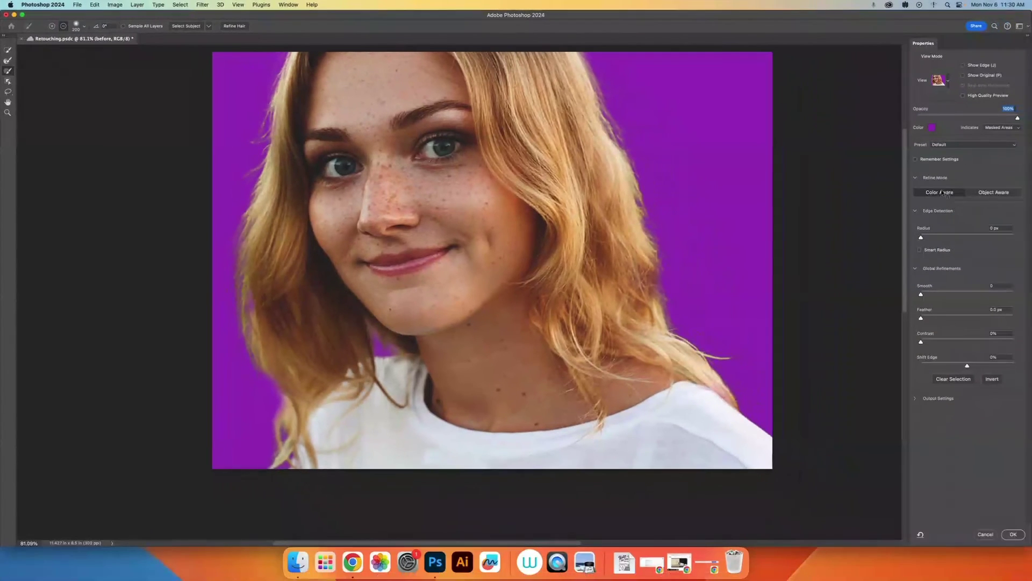
# Paint over the lower left hair ends with the Refine Edge Brush to recover the fine strands, and switch back to the Brush tool.
pyautogui.moveTo(1018, 119); pyautogui.dragTo(1031, 139)
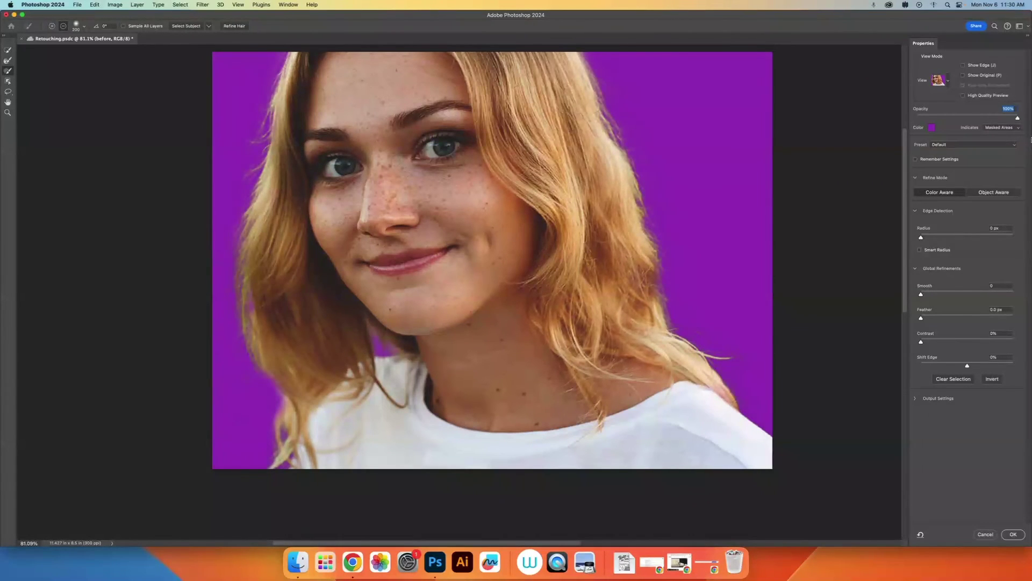
pyautogui.click(7, 62)
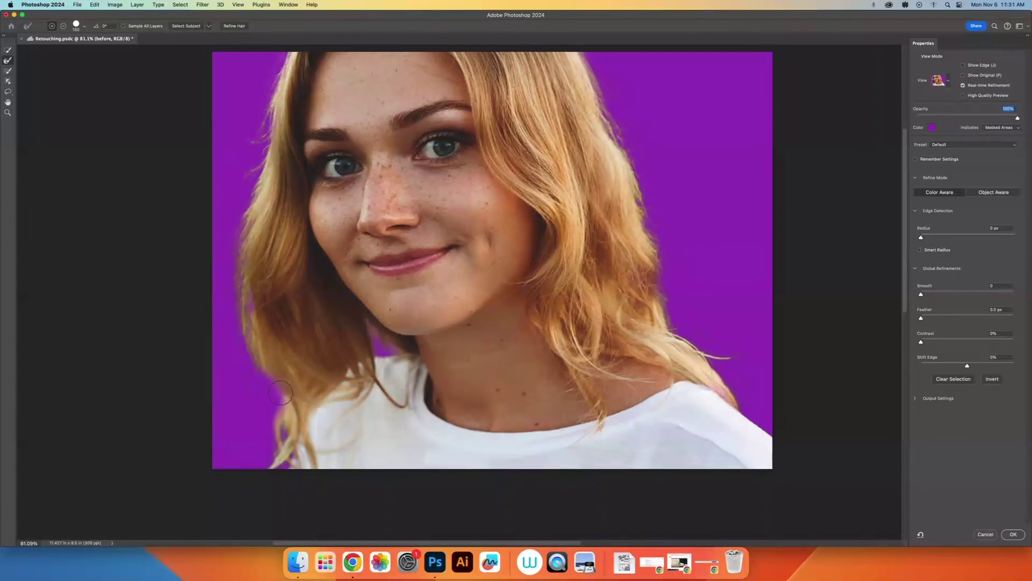
pyautogui.moveTo(274, 391); pyautogui.dragTo(276, 399)
pyautogui.moveTo(278, 418); pyautogui.dragTo(289, 383)
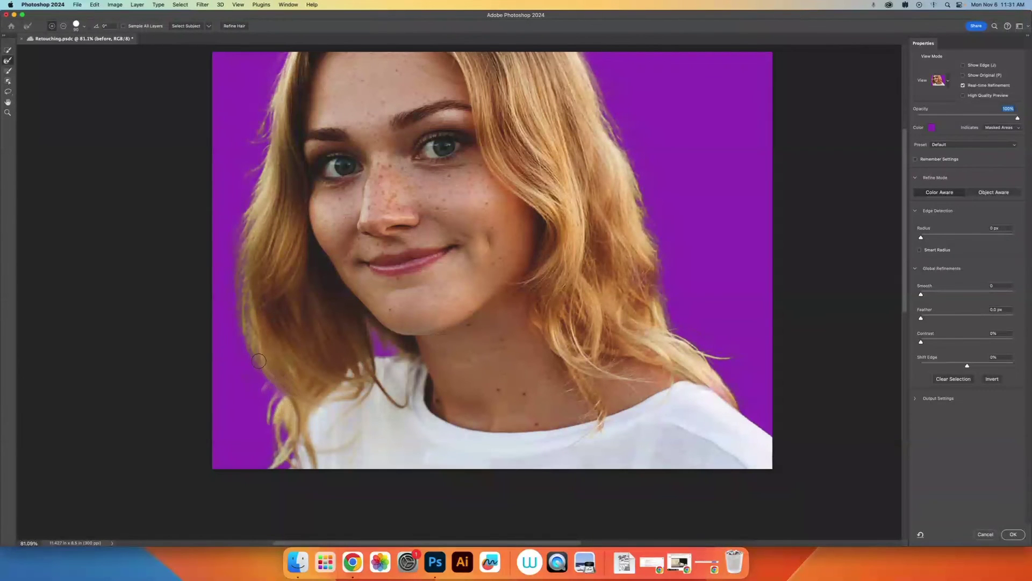
pyautogui.press('b')
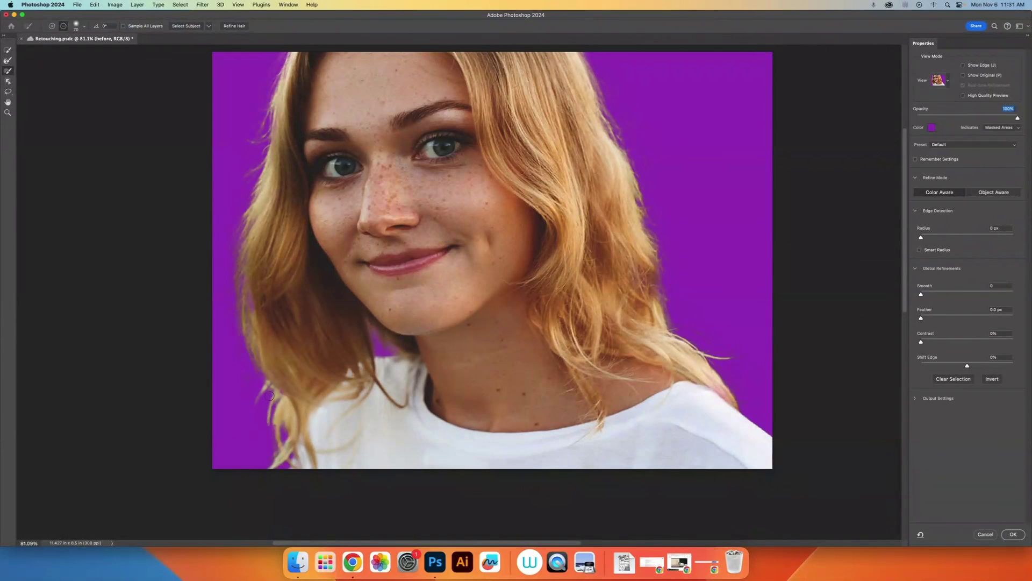
# Switch the brush back to add mode and apply the refined Select and Mask result as a selection around the woman.
pyautogui.click(52, 26)
pyautogui.moveTo(737, 379); pyautogui.dragTo(727, 408)
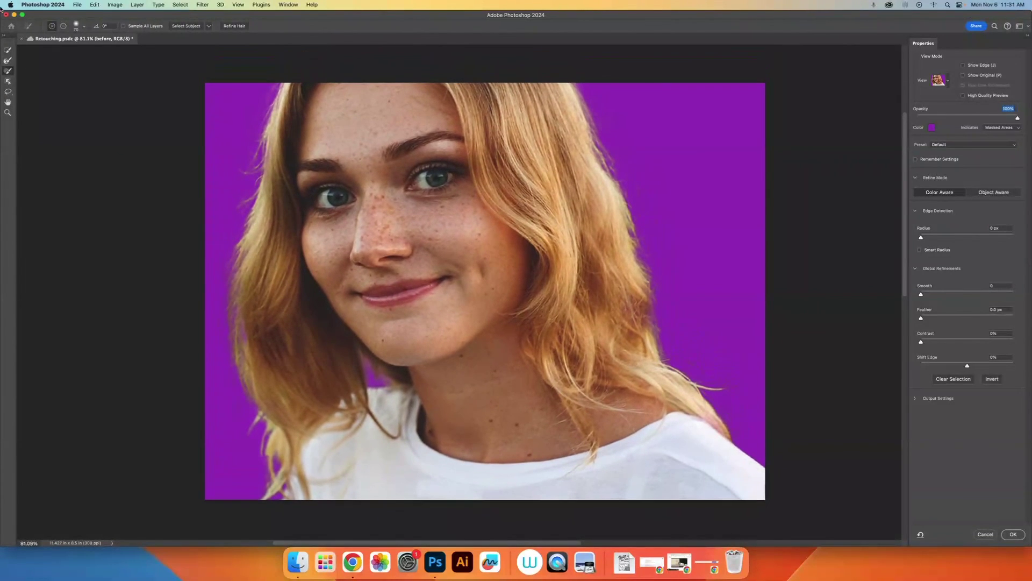
pyautogui.click(7, 60)
pyautogui.moveTo(852, 484); pyautogui.dragTo(799, 466)
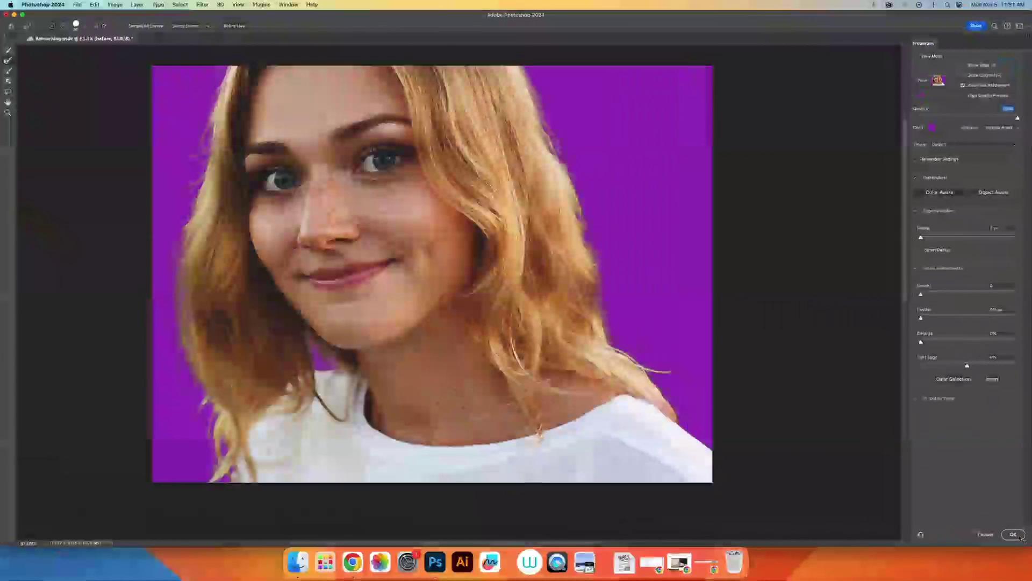
pyautogui.click(1004, 512)
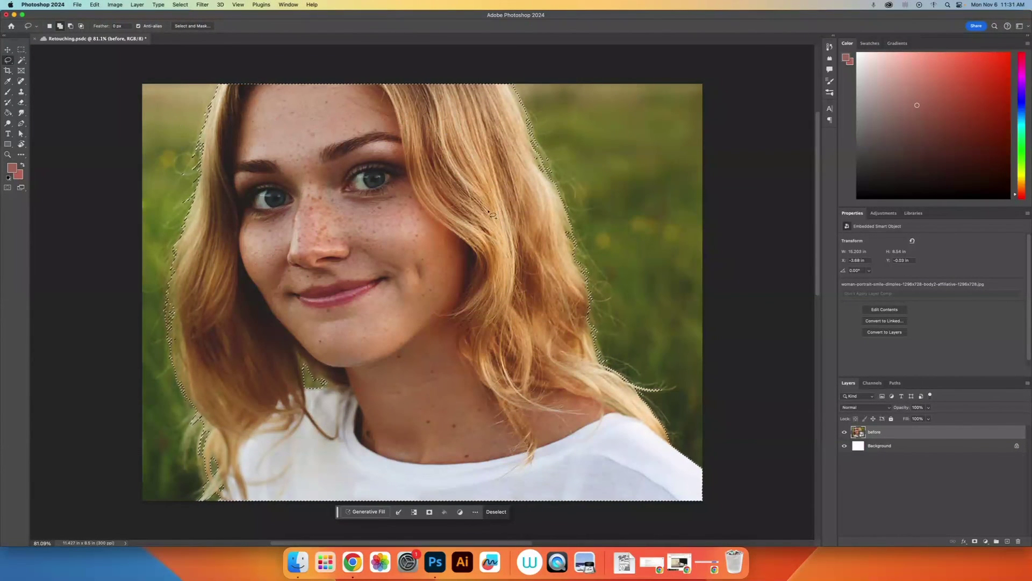
# Hide the original "before" layer and copy the selected woman onto a new layer.
pyautogui.press('super+s')
pyautogui.click(844, 432)
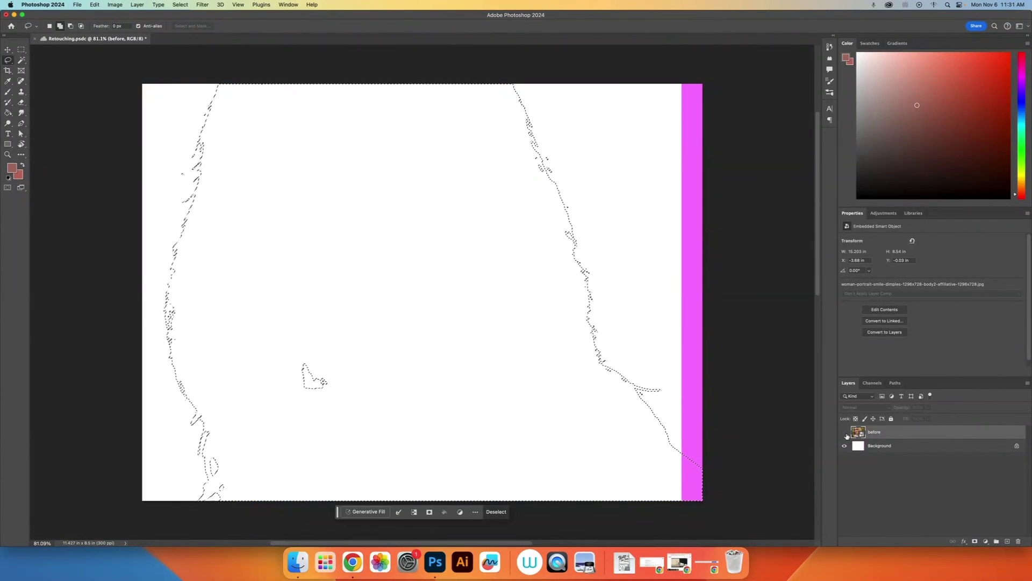
pyautogui.press('super+j')
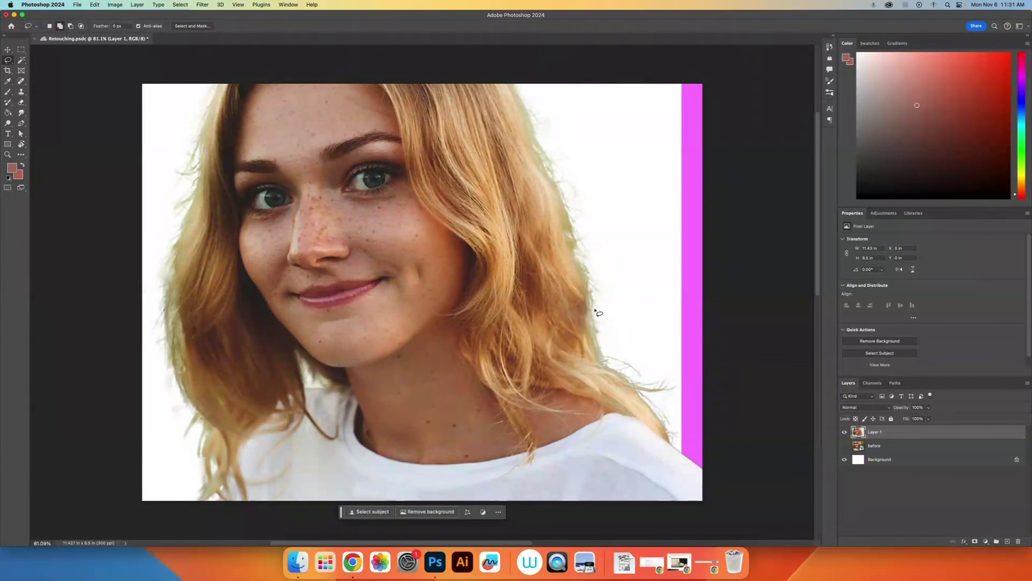
# Examine the hair and shirt edges of the cut-out woman against the white background at closer range.
pyautogui.press('z')
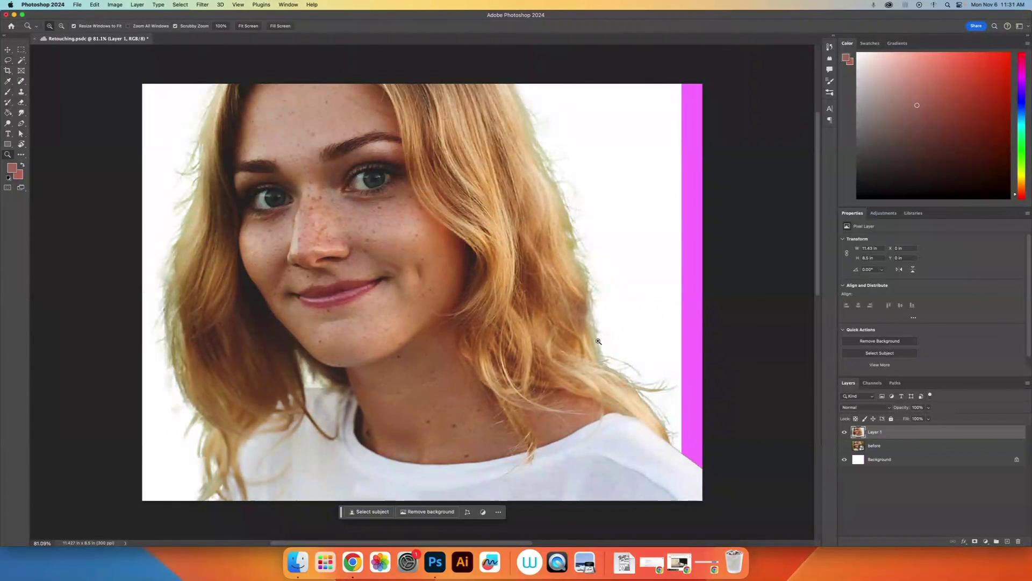
pyautogui.click(607, 336)
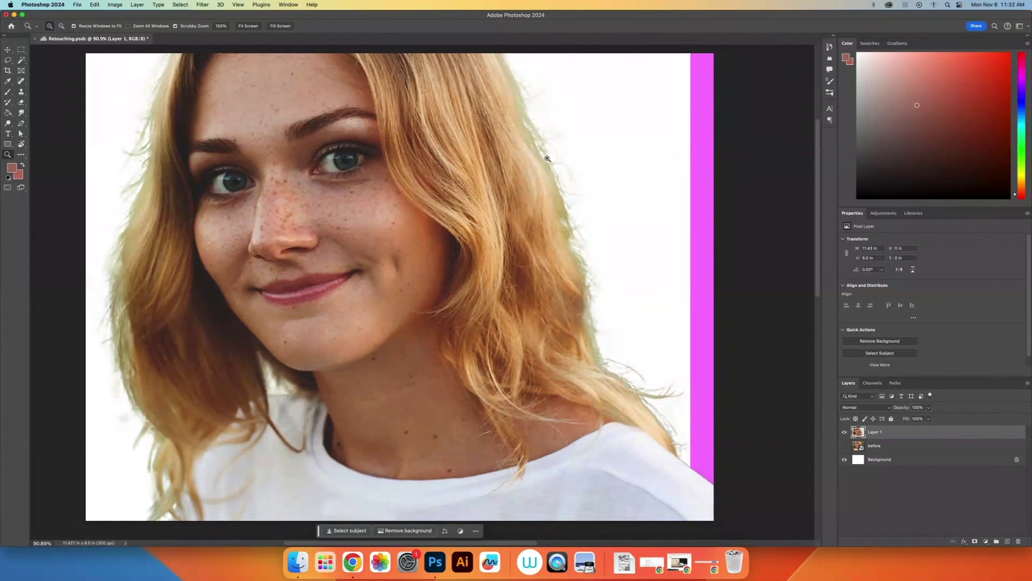
pyautogui.moveTo(670, 417); pyautogui.dragTo(691, 410)
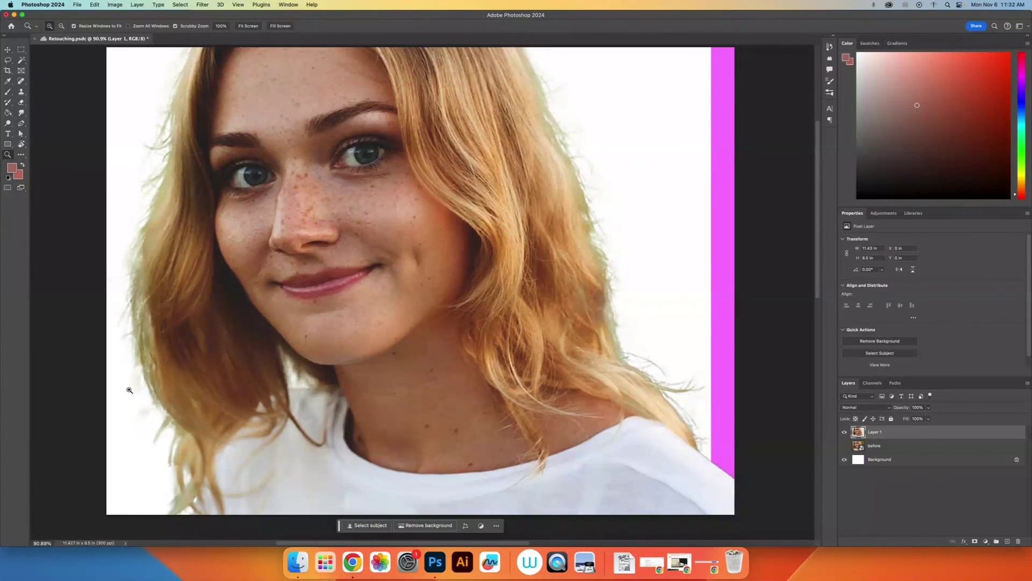
pyautogui.moveTo(330, 236); pyautogui.dragTo(335, 262)
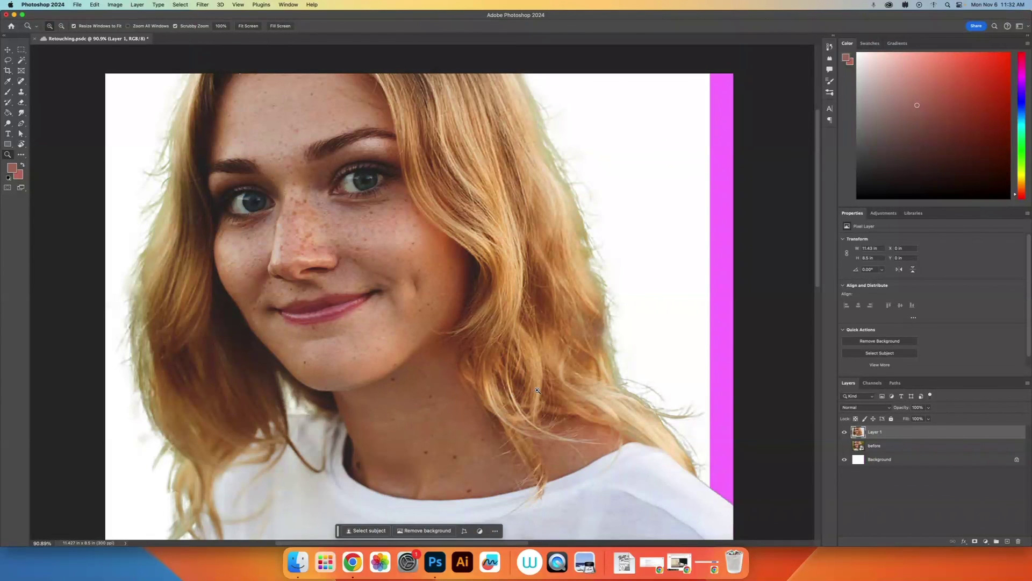
pyautogui.moveTo(539, 369); pyautogui.dragTo(529, 369)
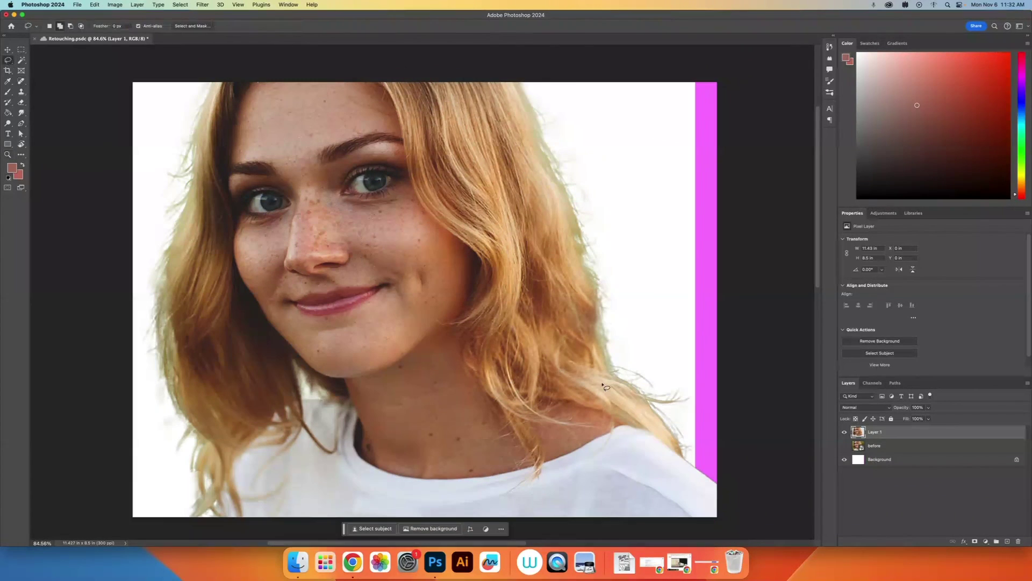